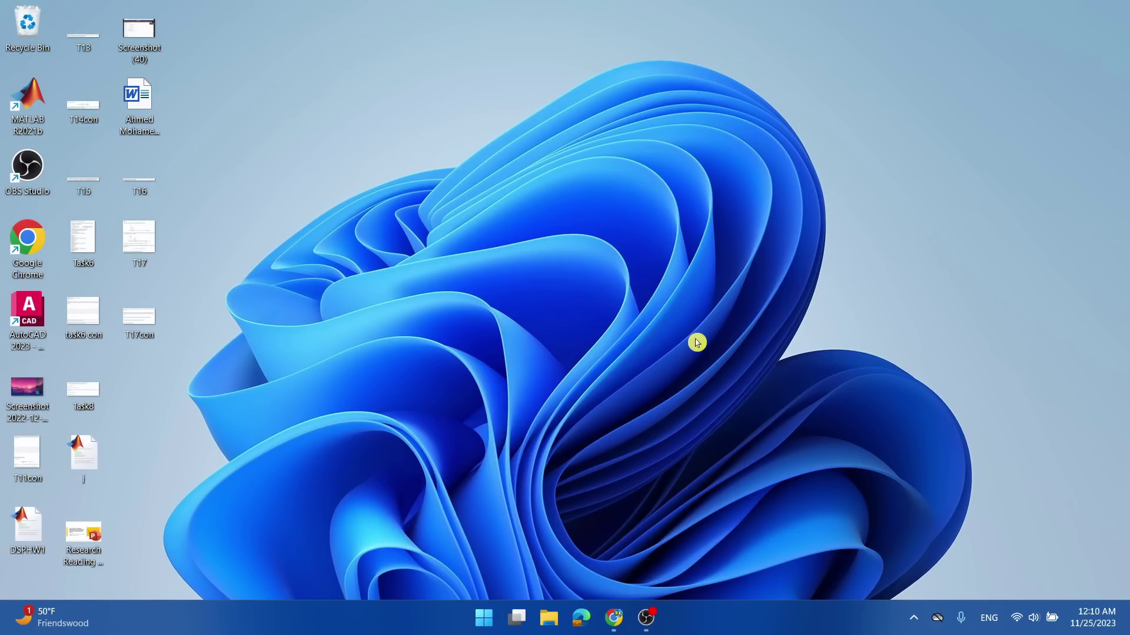
Step: Launch Settings from Start and go to the Gaming > Xbox Game Bar page
click(486, 627)
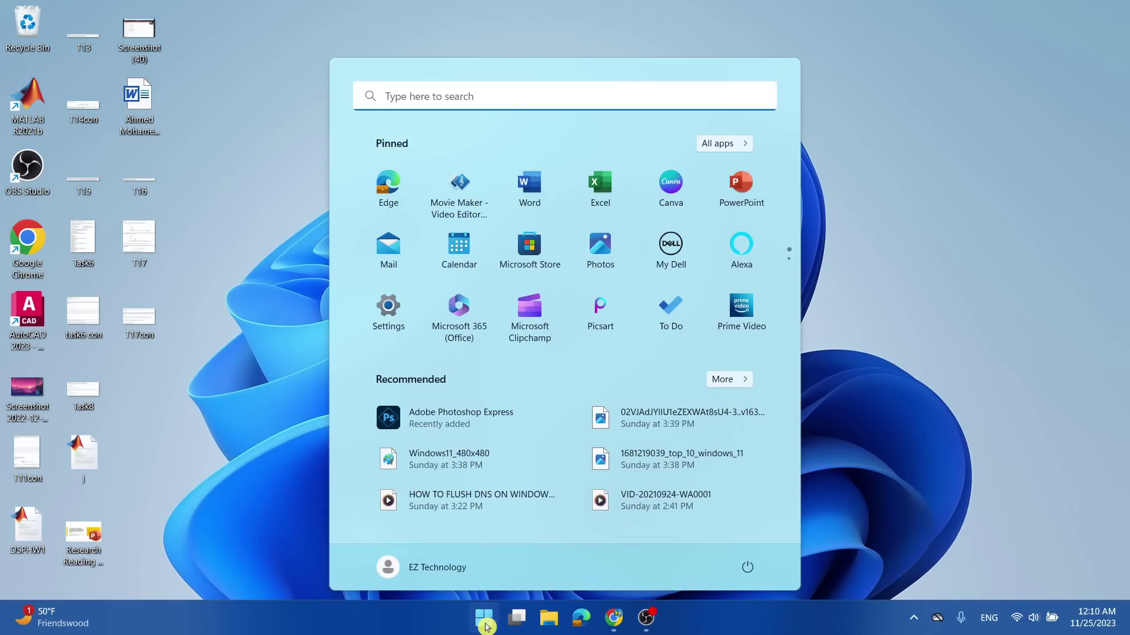
click(389, 316)
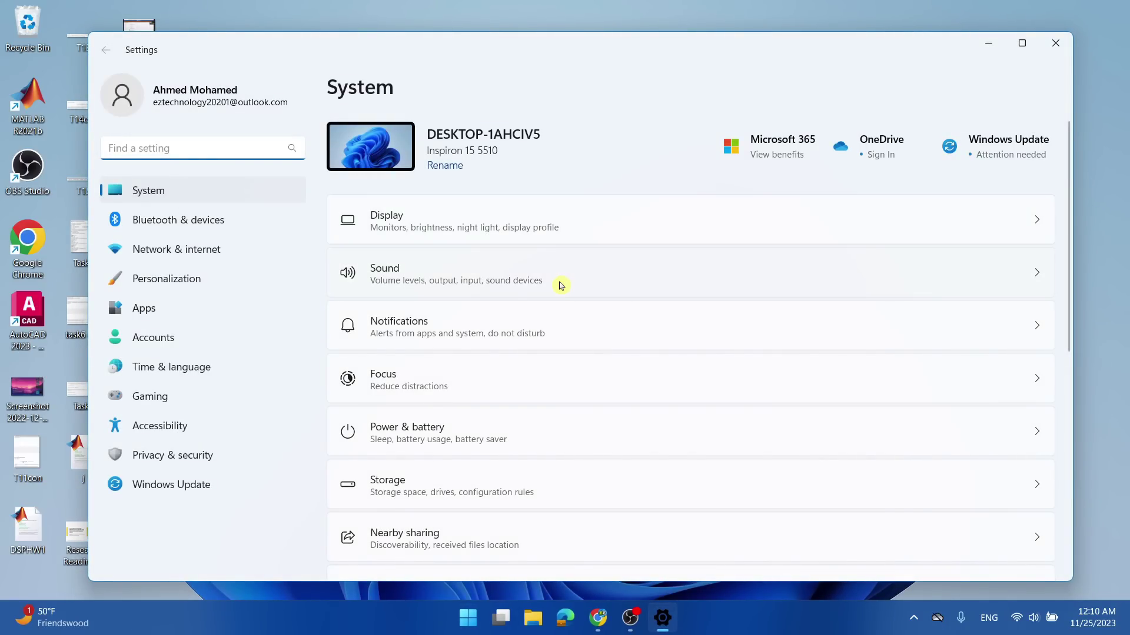
click(152, 405)
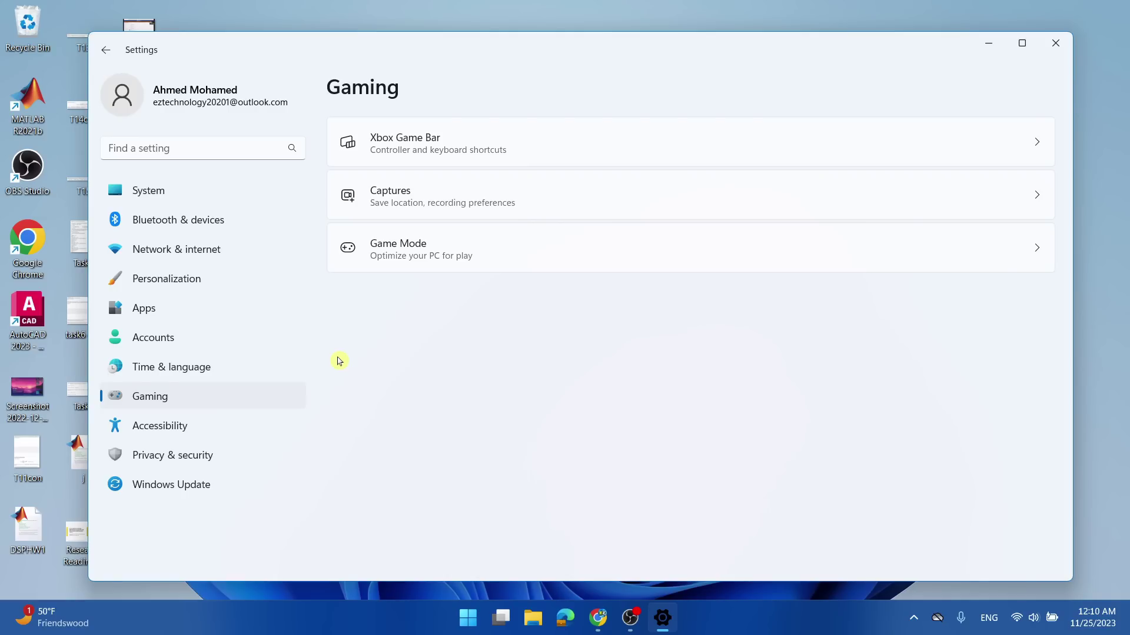
click(514, 147)
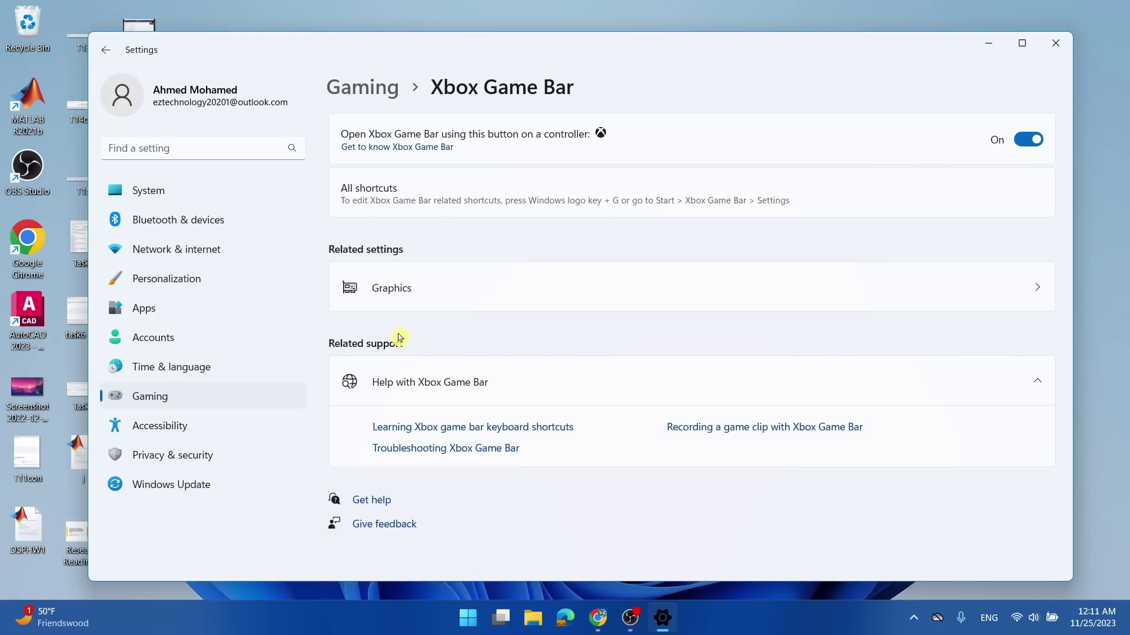
Step: Search the Apps > Installed apps list for 'game bar'
click(154, 312)
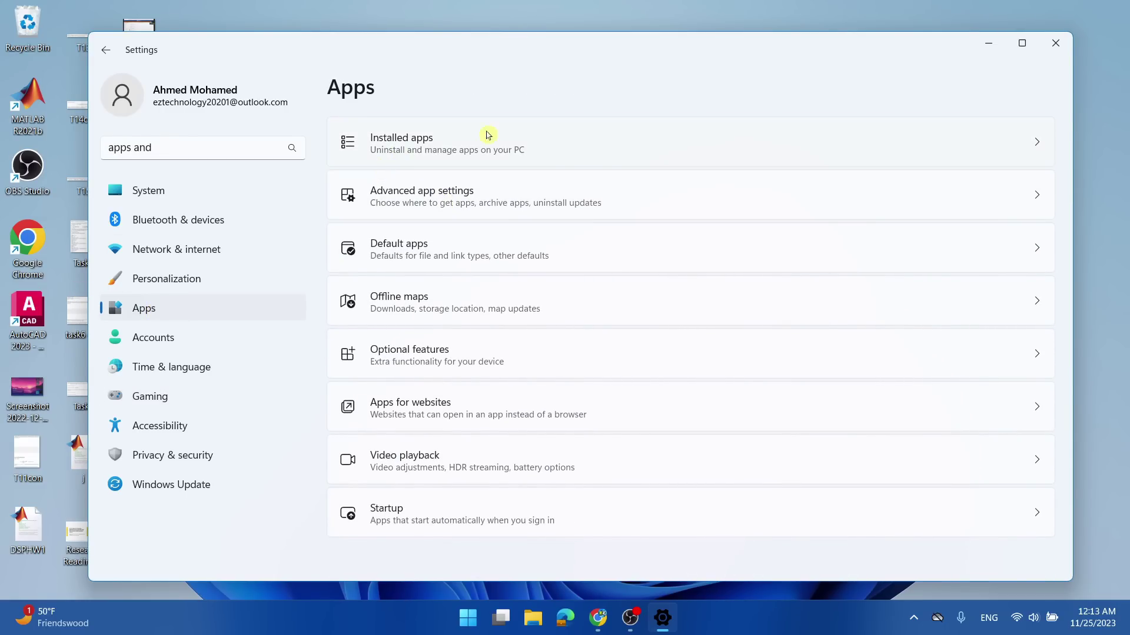
click(640, 132)
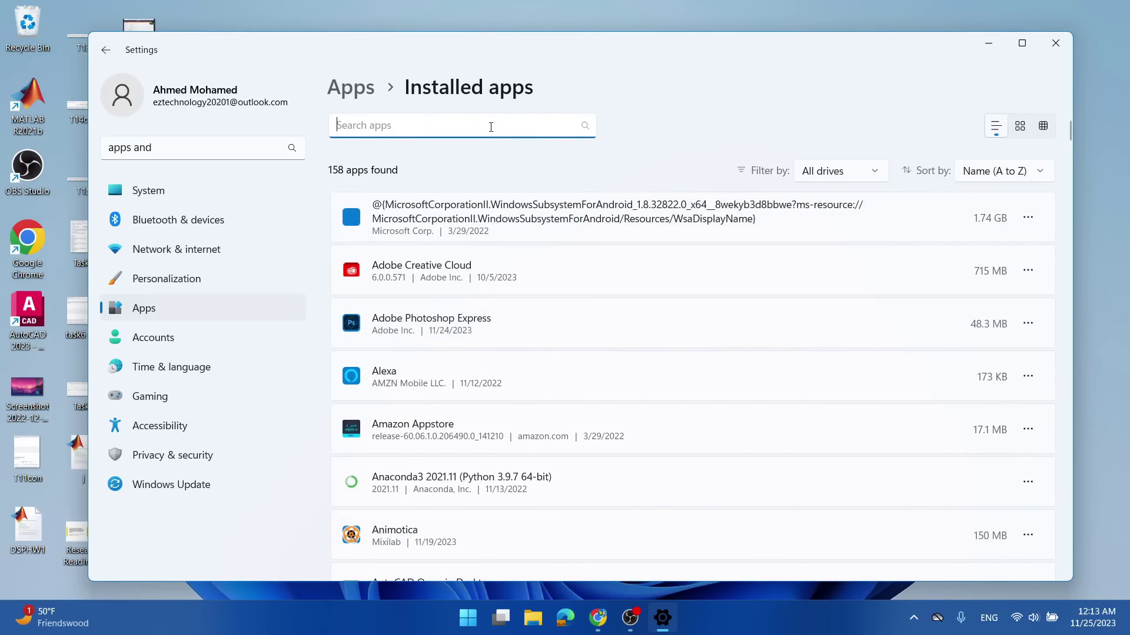
text(game)
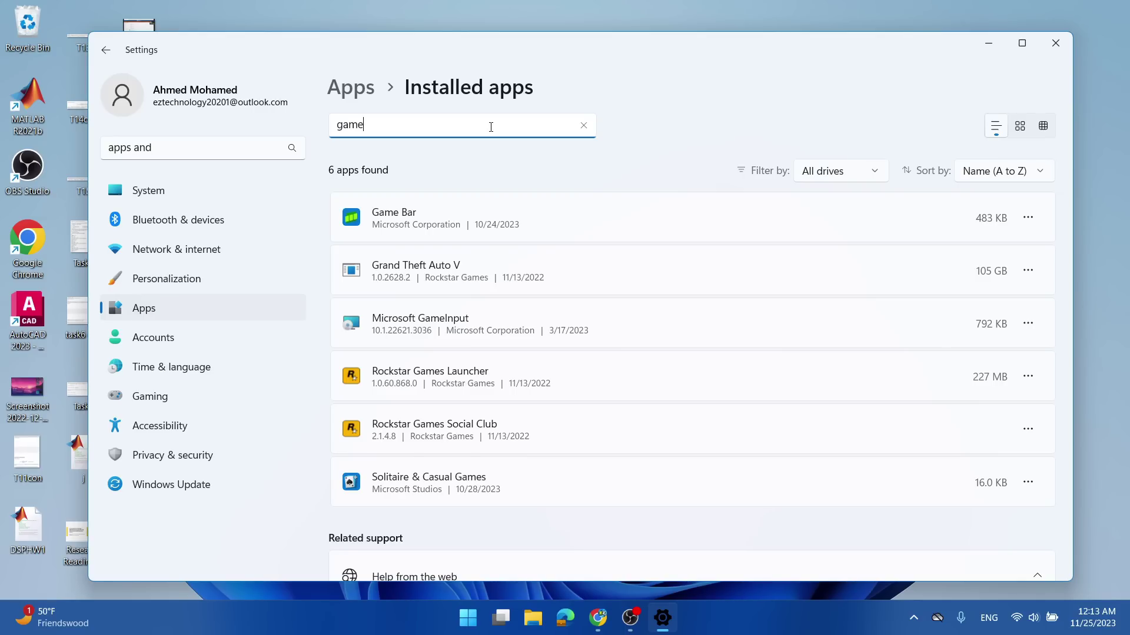
text( bar)
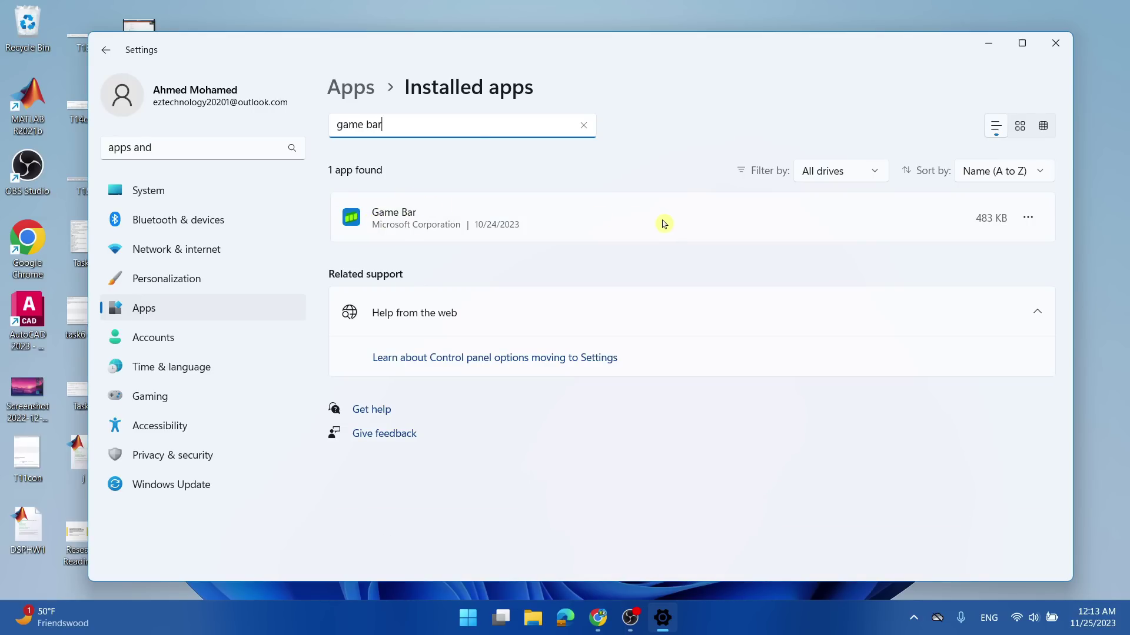
Step: Open the Game Bar app's advanced options and scroll down to its Repair and Reset buttons
click(1029, 220)
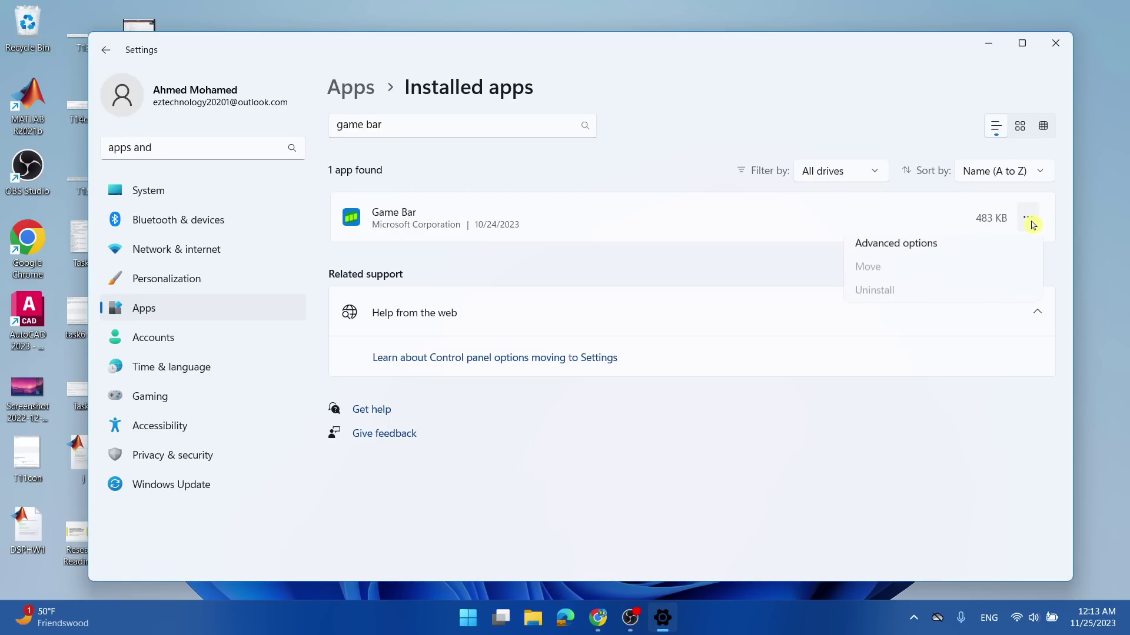
click(922, 259)
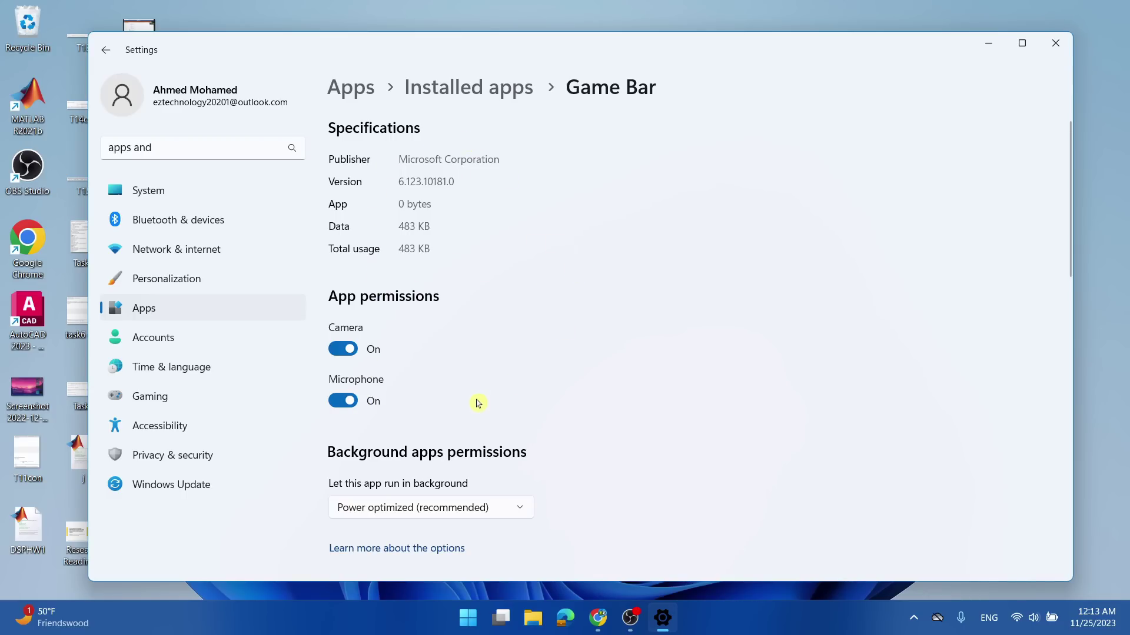
scroll(537, 421, down, 2)
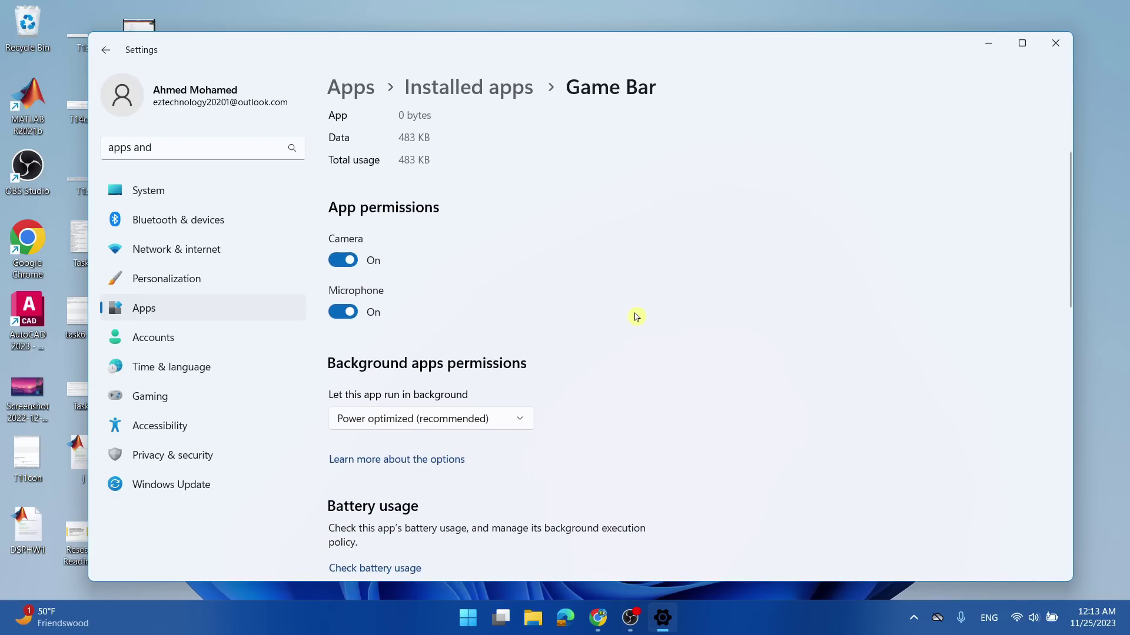
scroll(636, 316, down, 5)
scroll(636, 316, down, 3)
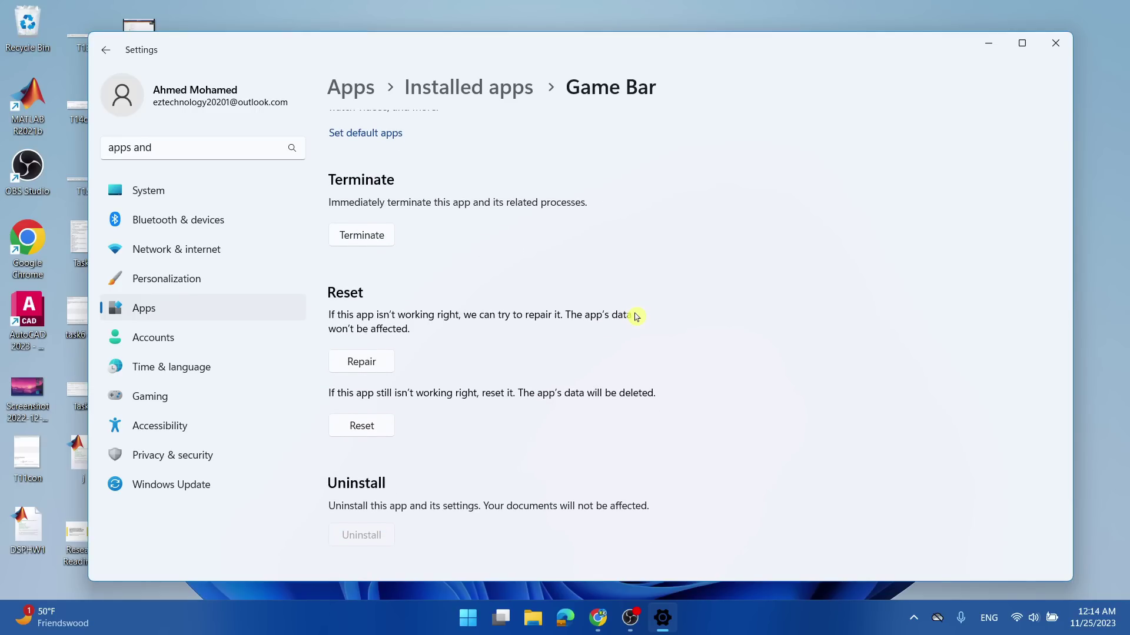
scroll(636, 316, down, 1)
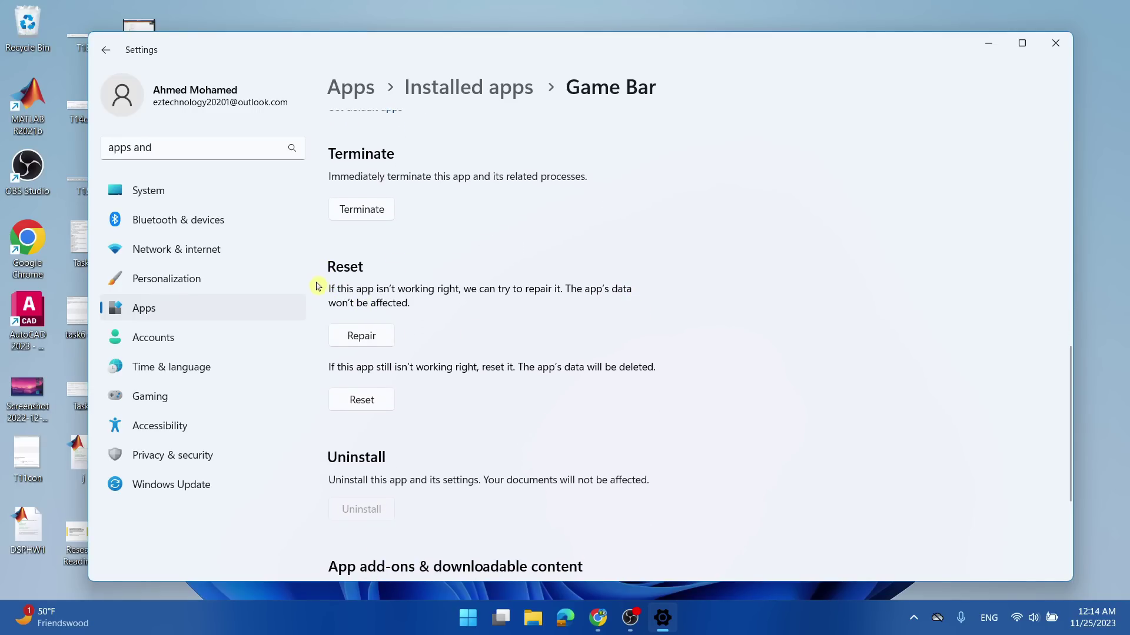
Step: Repair the Game Bar app, then reset it and confirm deleting its data
click(352, 339)
click(362, 403)
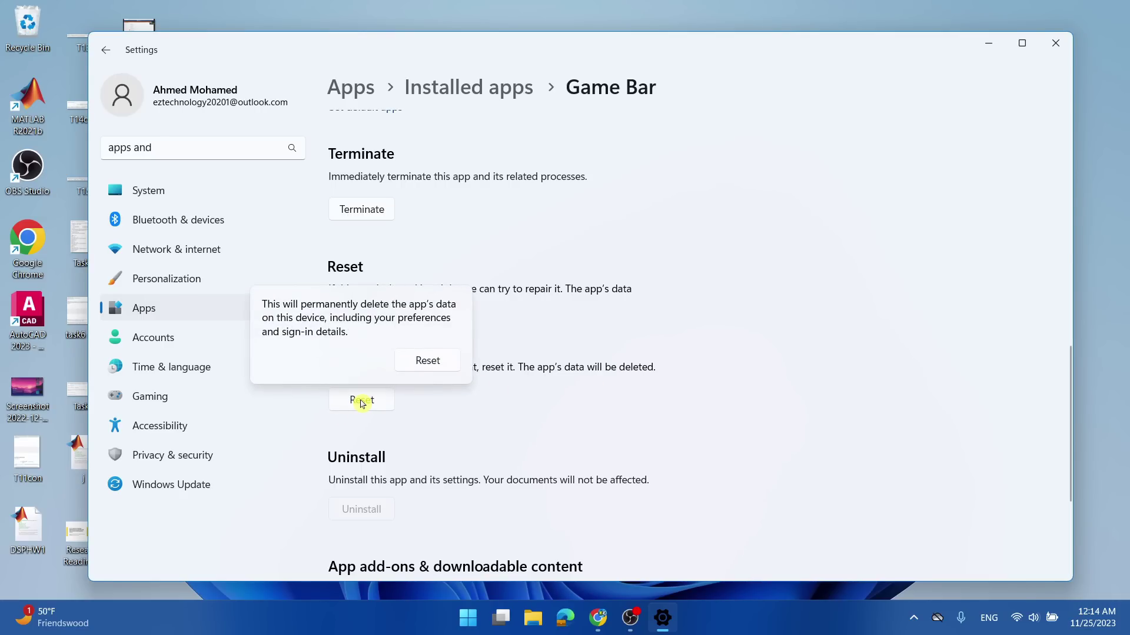
click(427, 362)
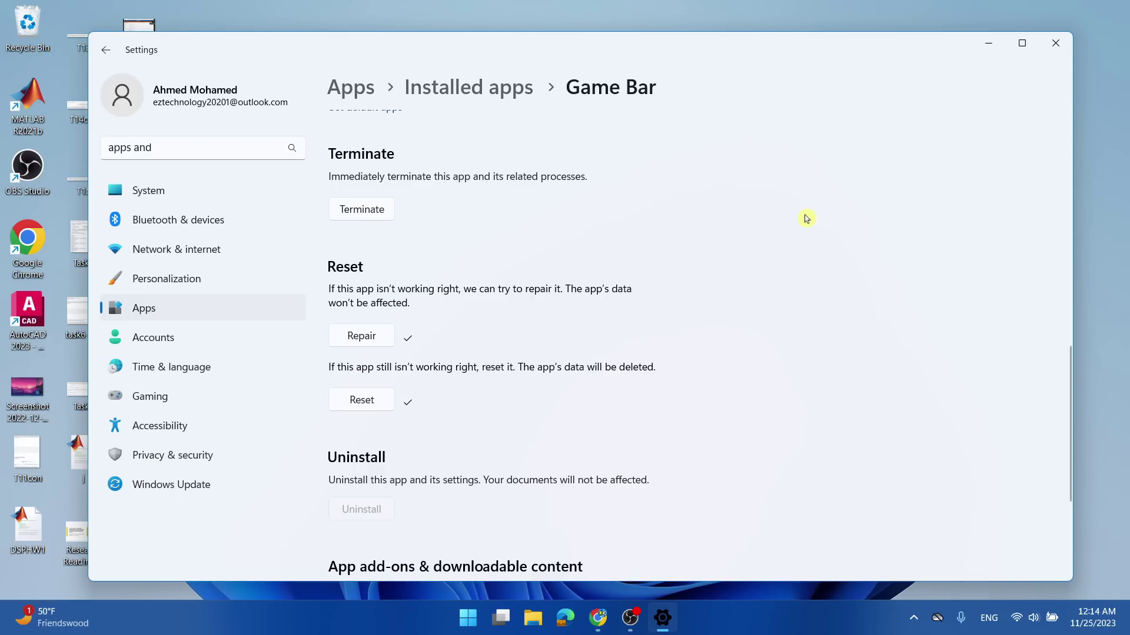
Step: Close Settings and run regedit from the Start button's Run dialog
click(1055, 48)
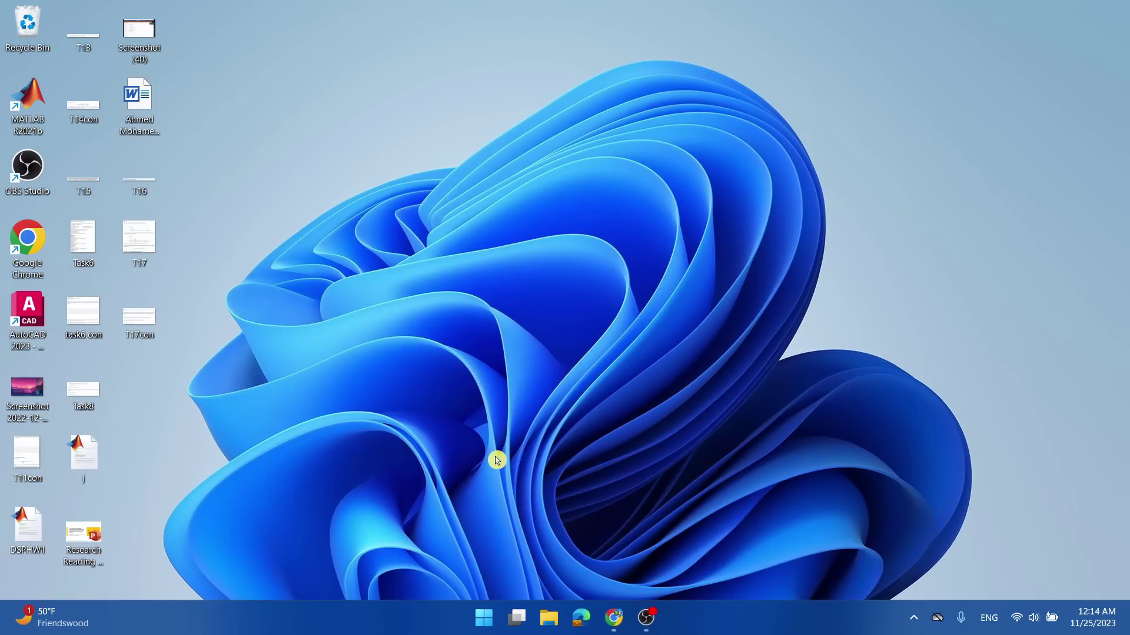
right_click(484, 620)
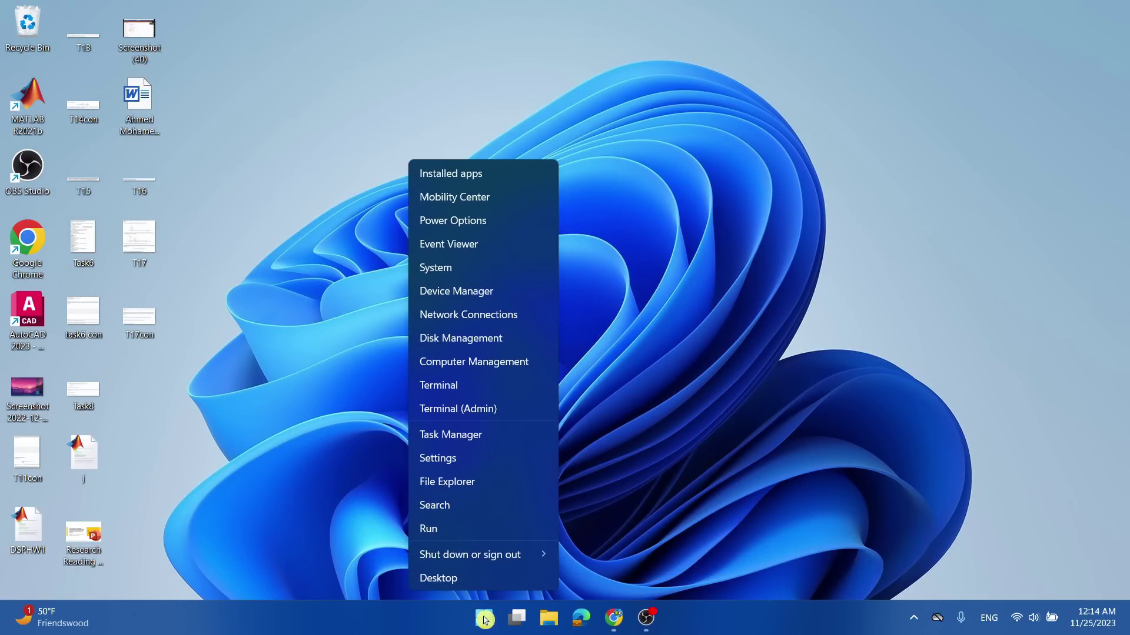
click(466, 529)
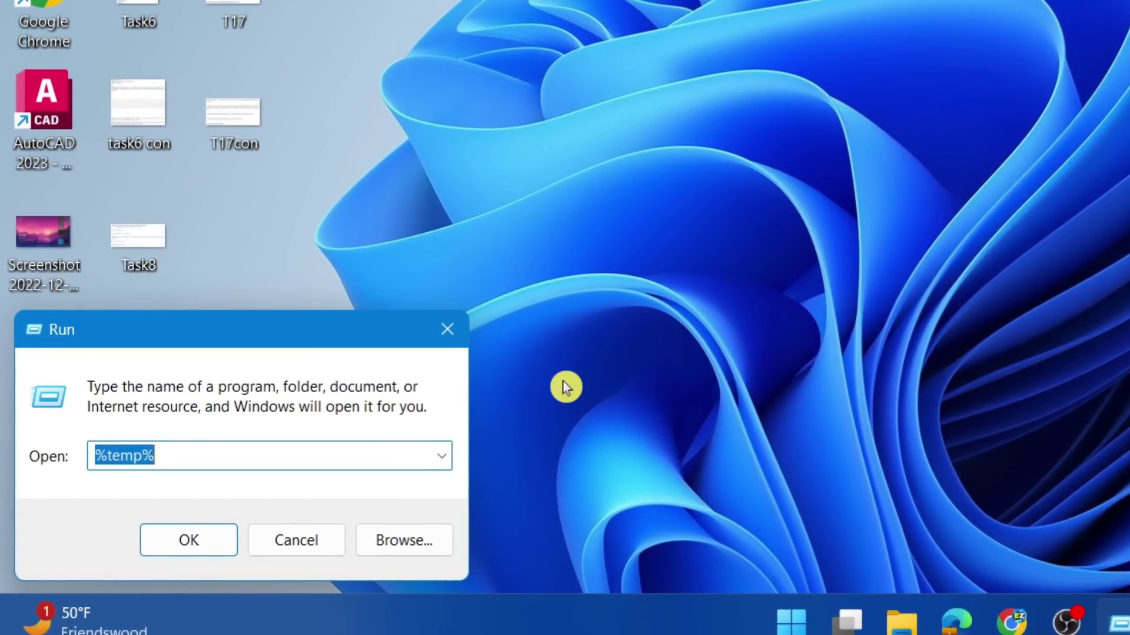
text(re)
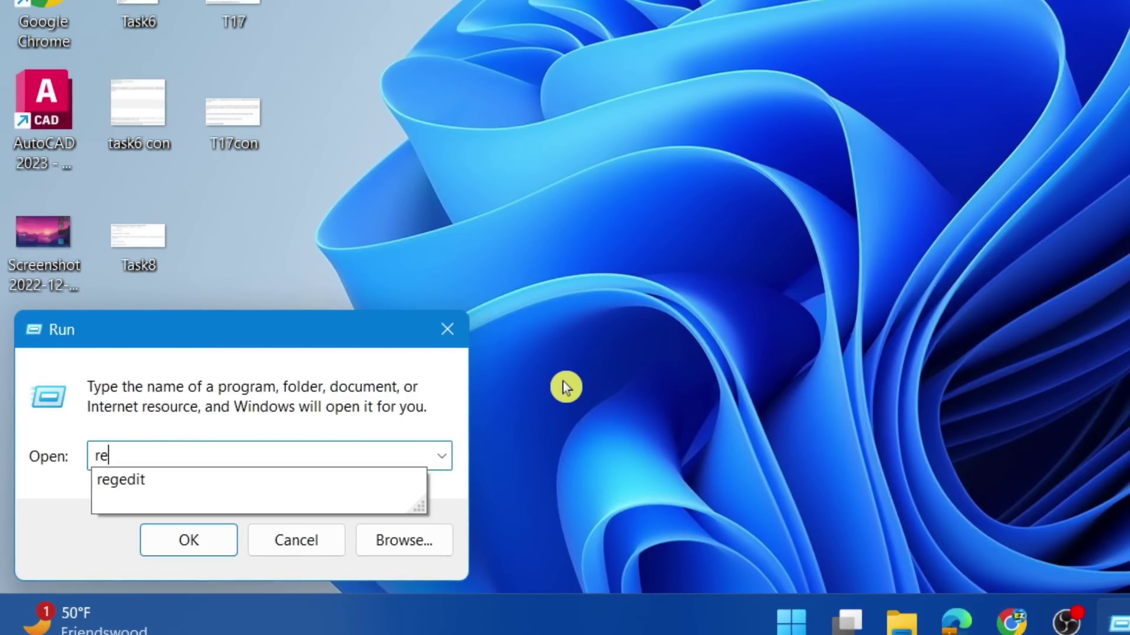
text(gedit)
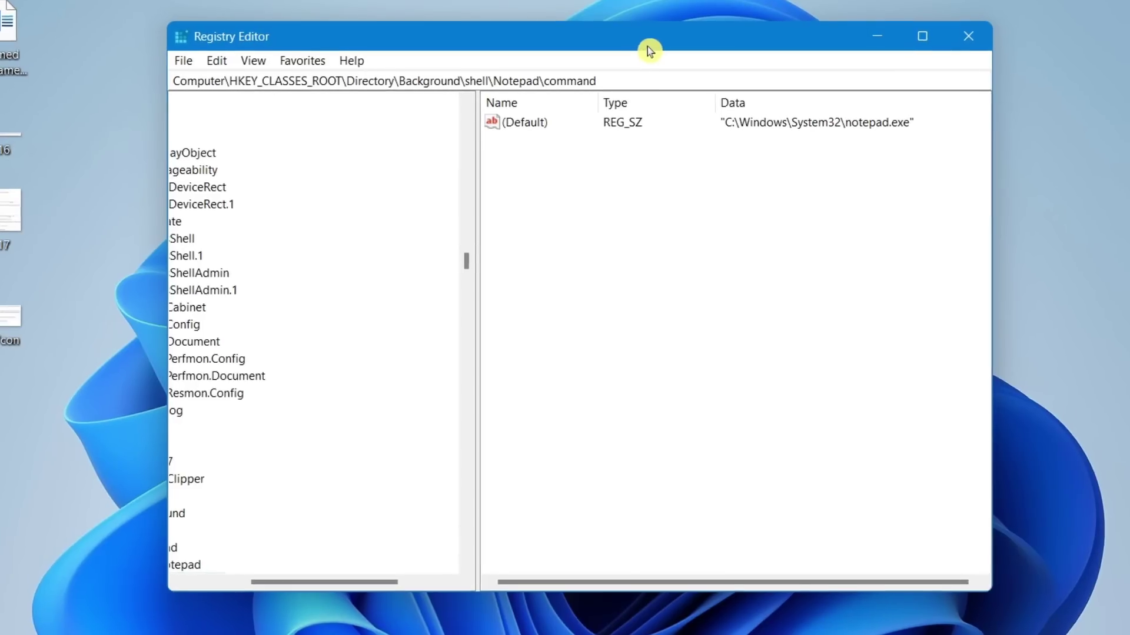
Step: Navigate to HKEY_CURRENT_USER\Software\Microsoft\Windows\CurrentVersion\GameDVR and widen the Name column
drag(304, 593, 217, 591)
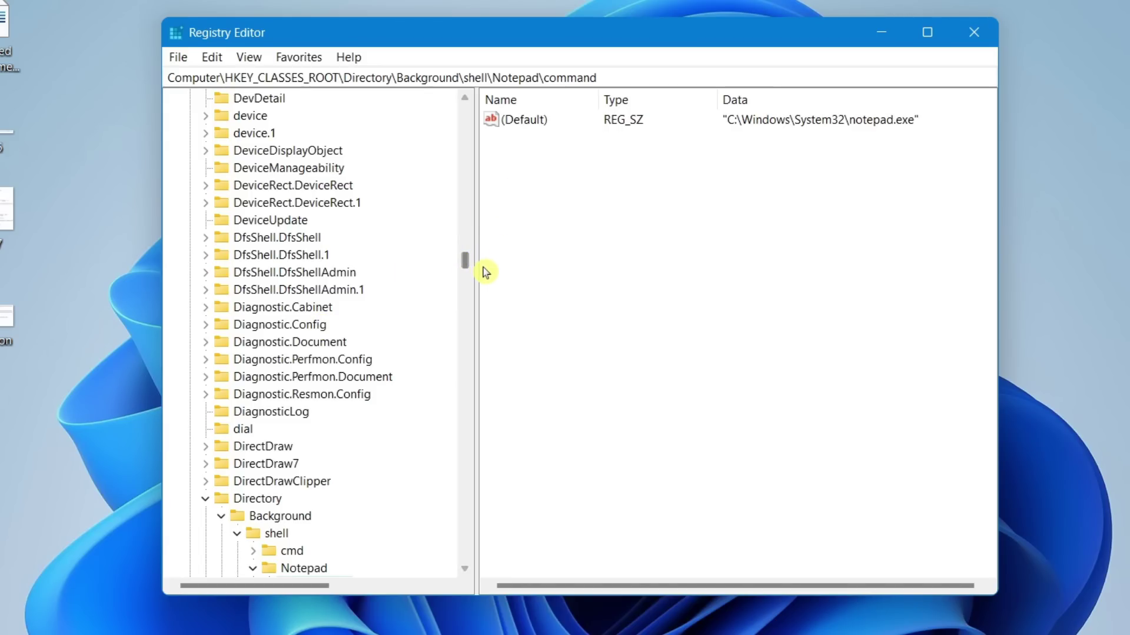
drag(476, 262, 439, 266)
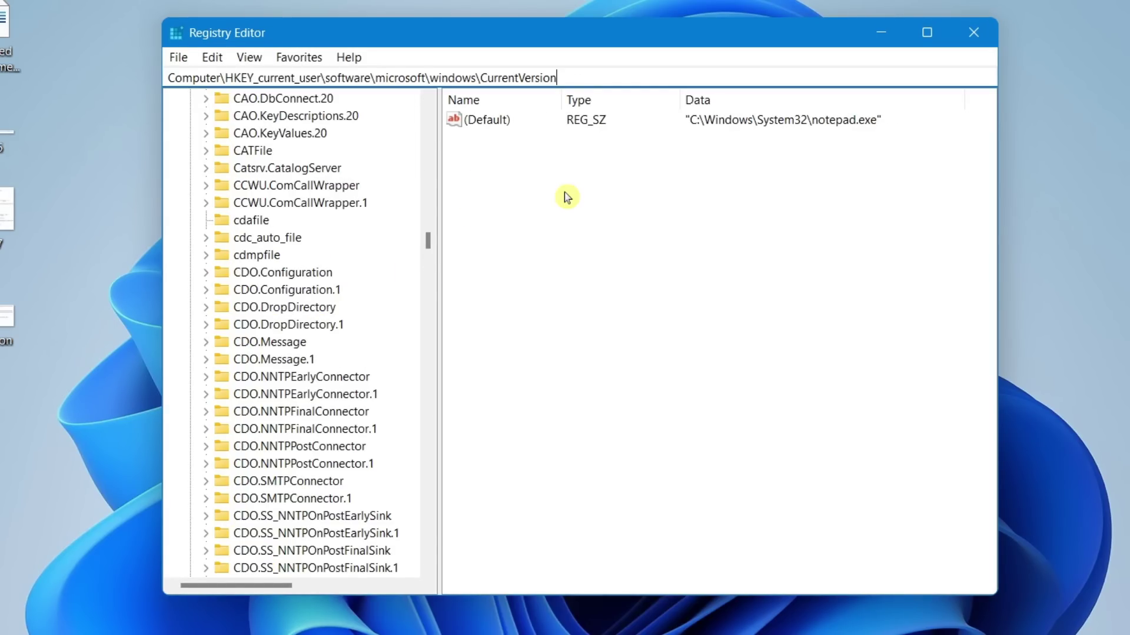
text(\)
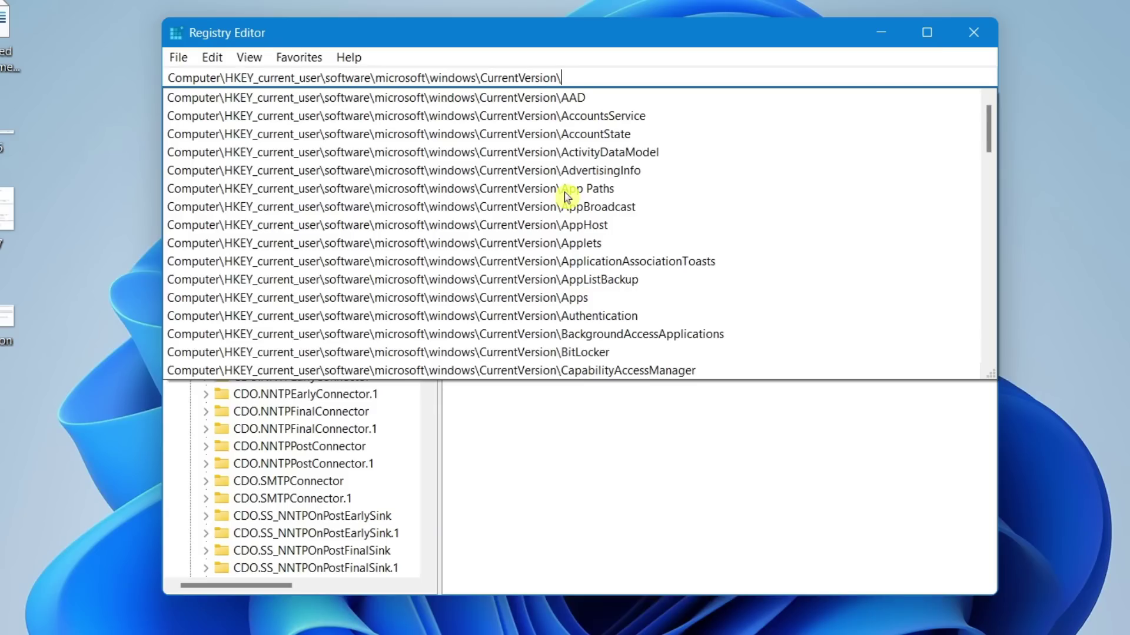
text(gameDVR)
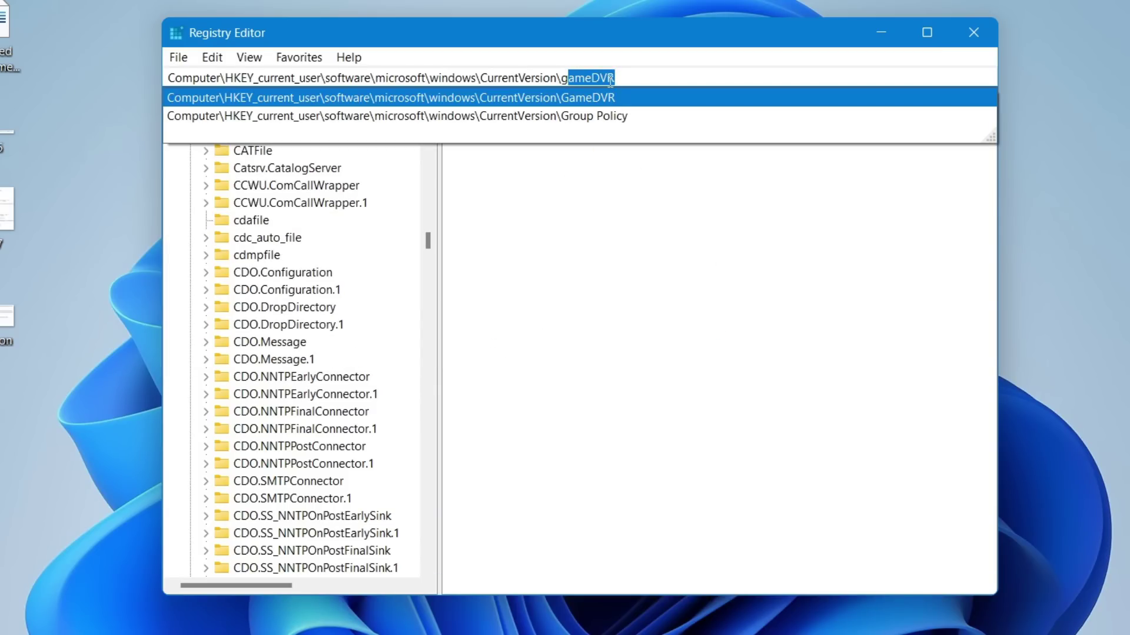
click(593, 99)
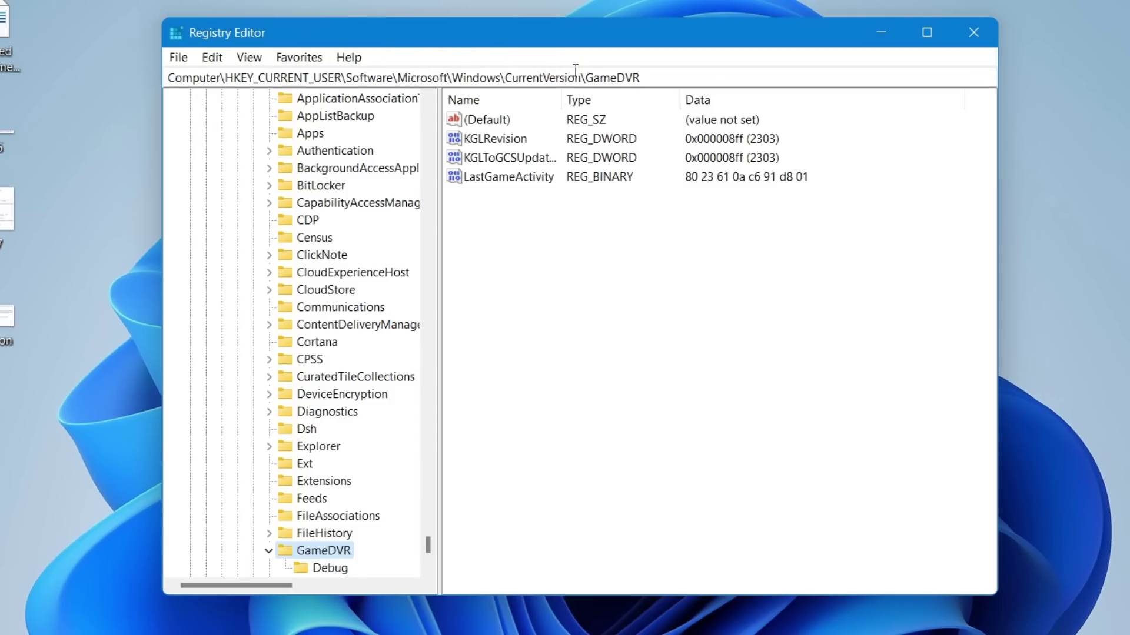
click(661, 80)
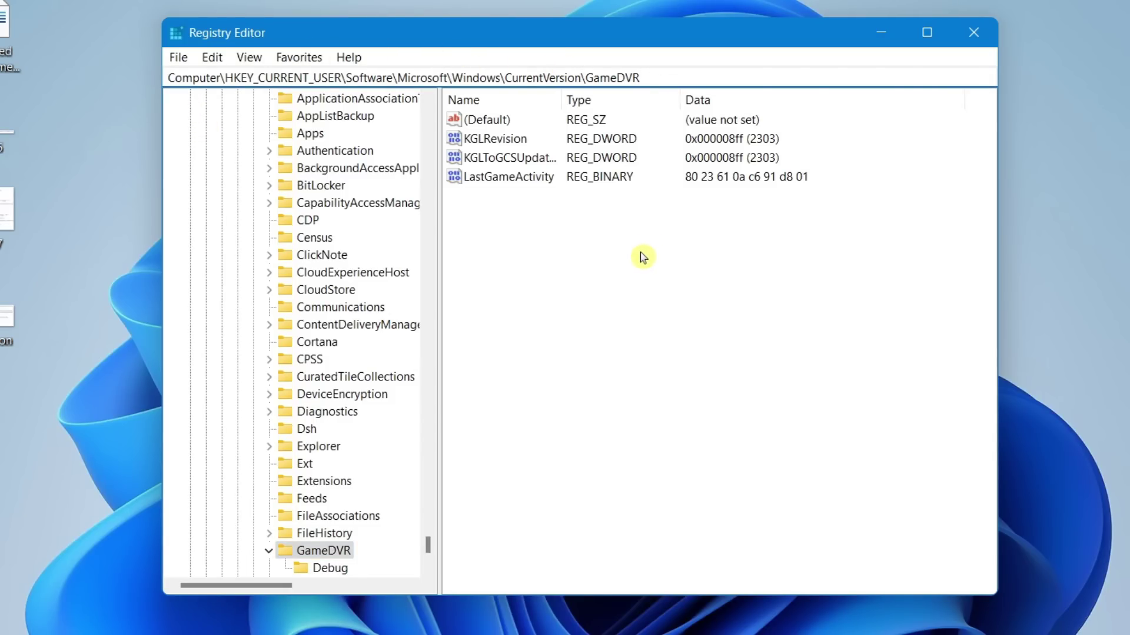
scroll(212, 353, down, 2)
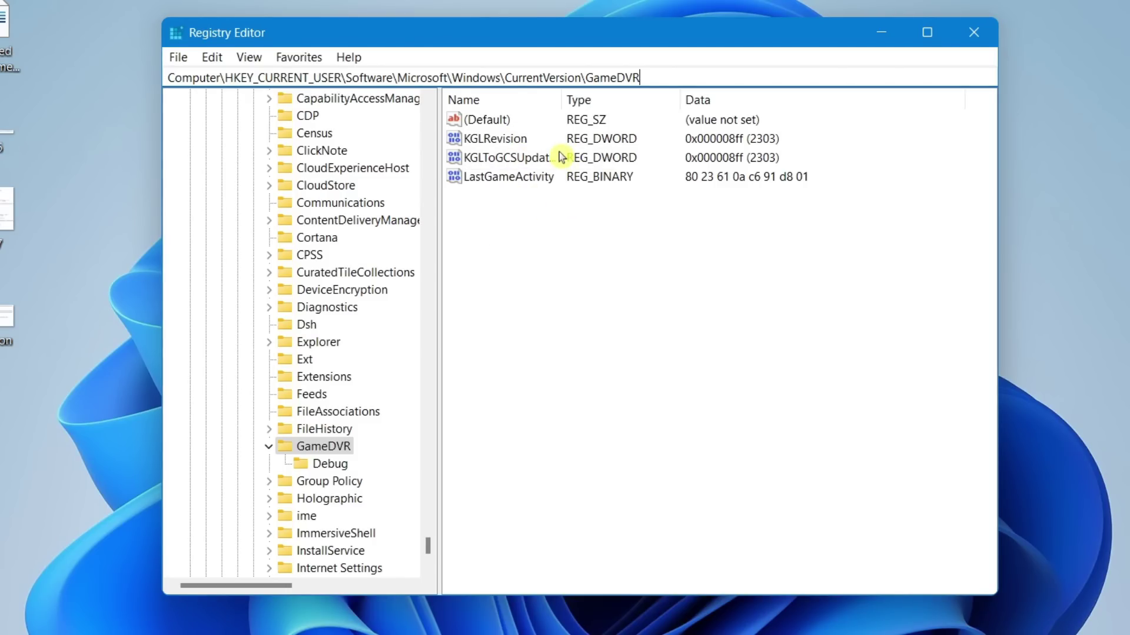
drag(561, 94, 613, 94)
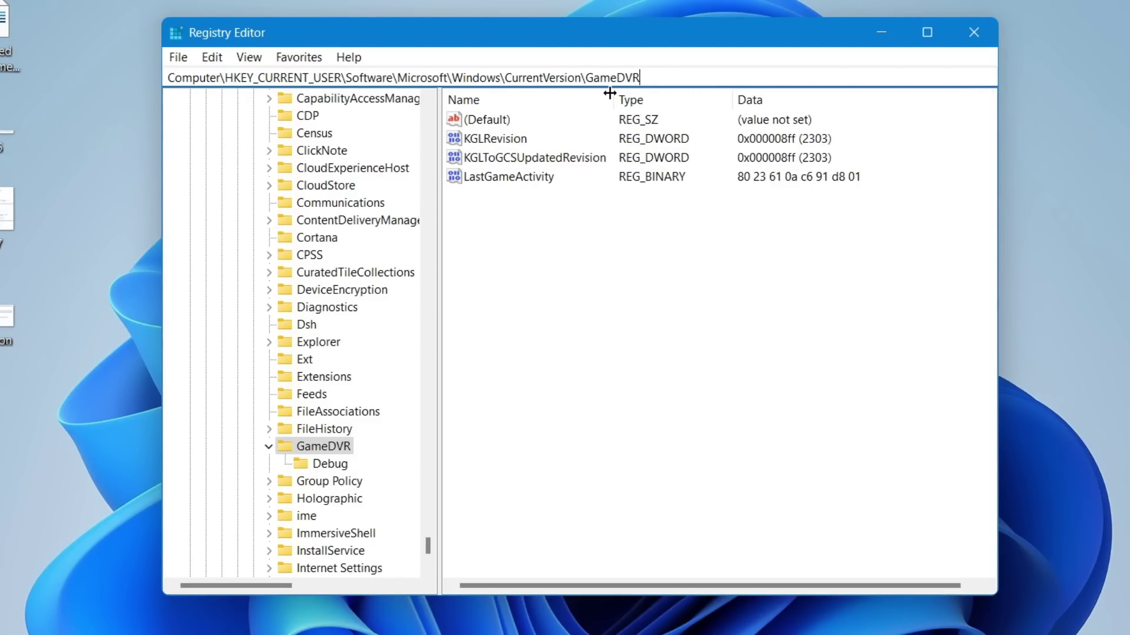
Step: Create a new QWORD (64-bit) value named AppCaptureEnabled in the GameDVR key
right_click(525, 259)
mouse_move(571, 271)
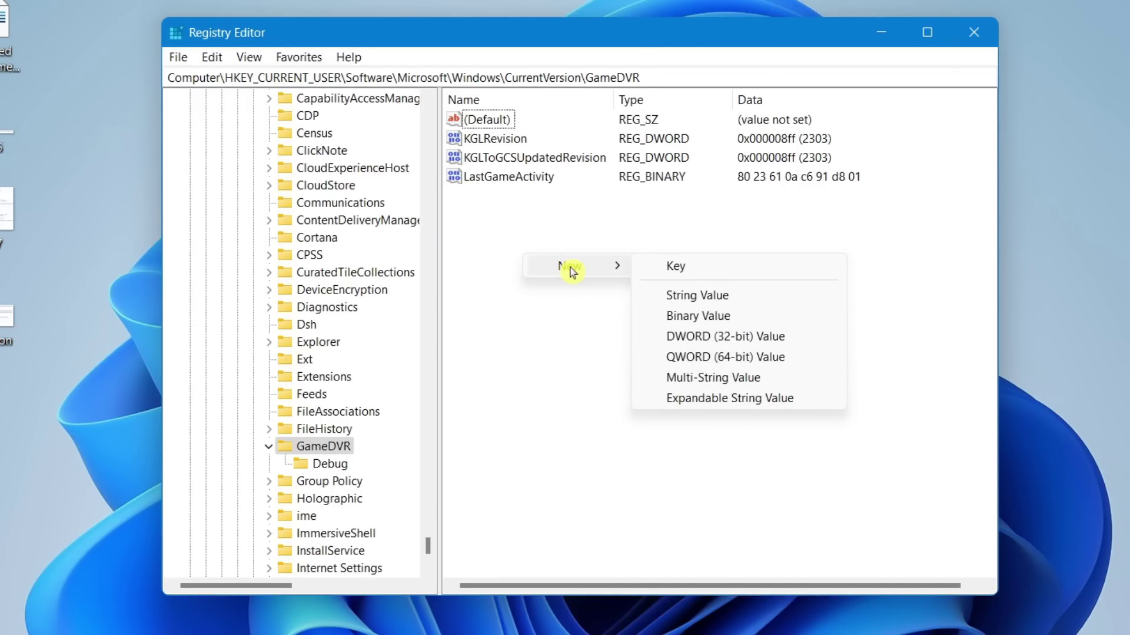
click(704, 362)
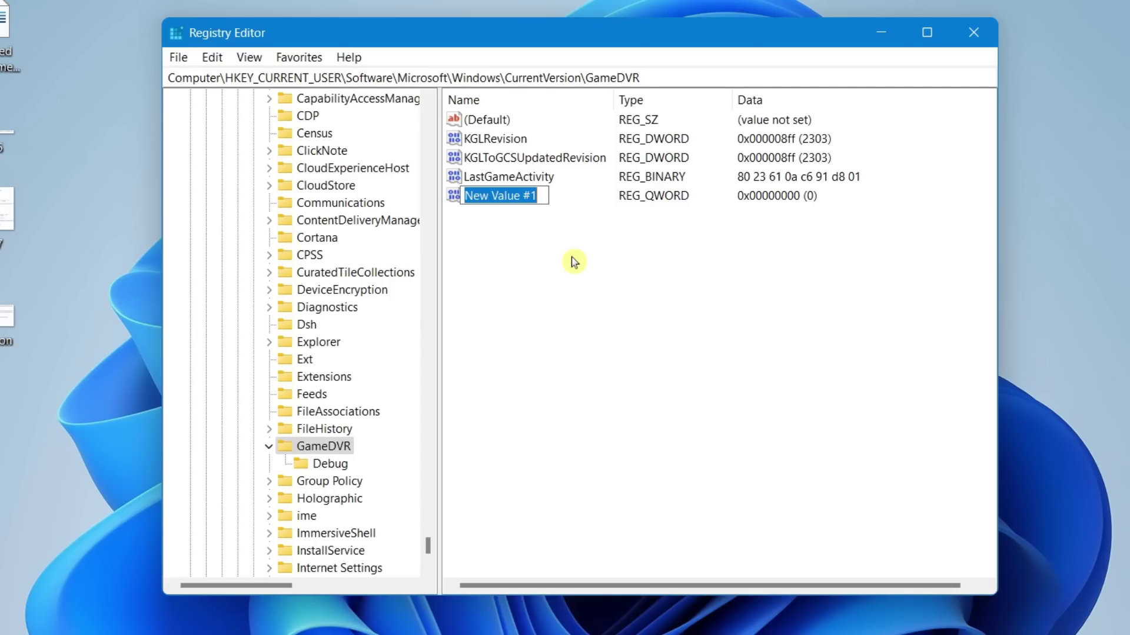
text(App)
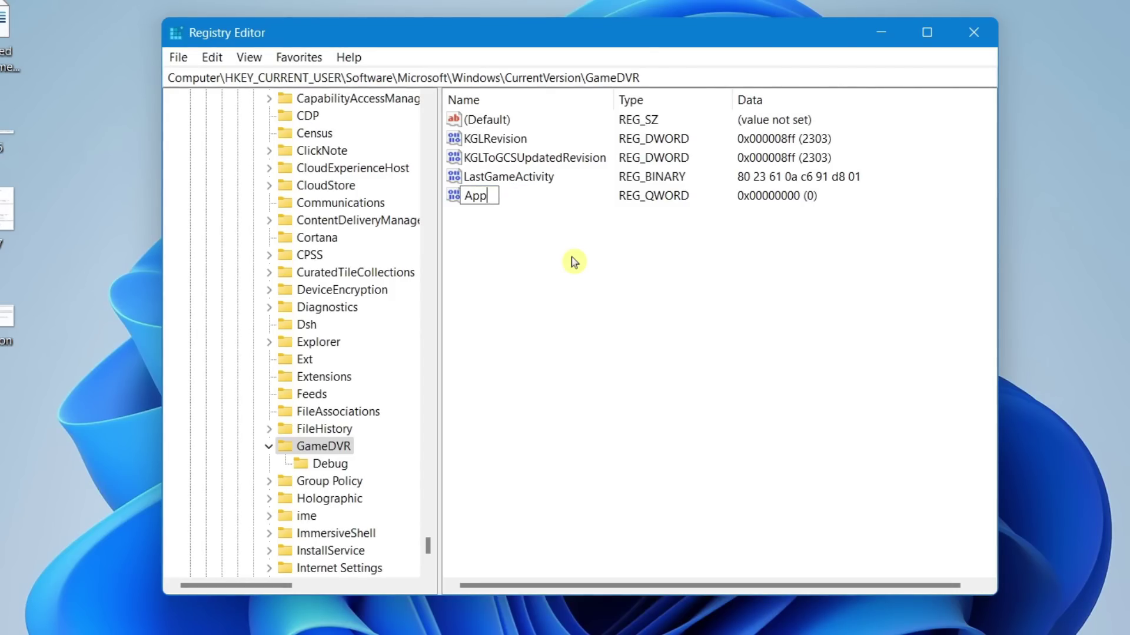
text(Captur)
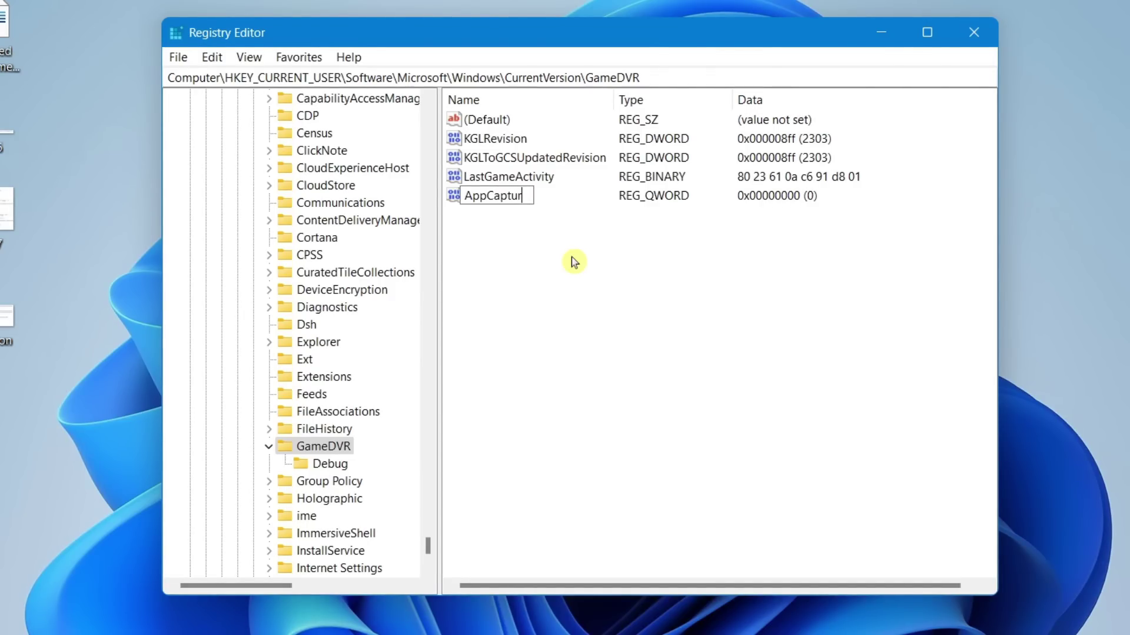
text(eEnabled)
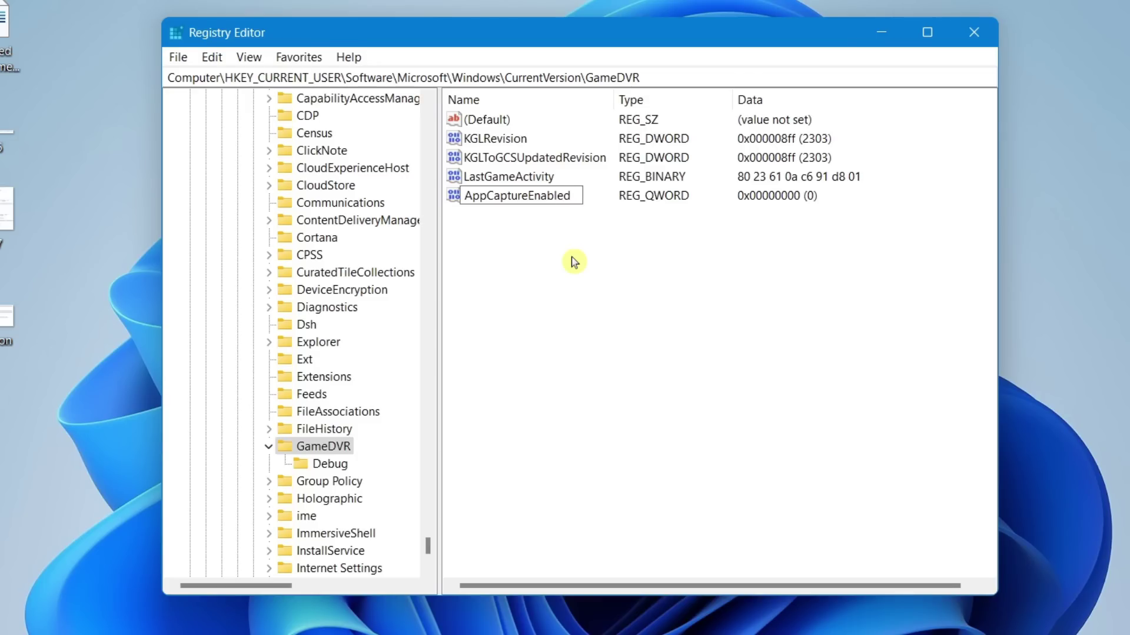
key(Return)
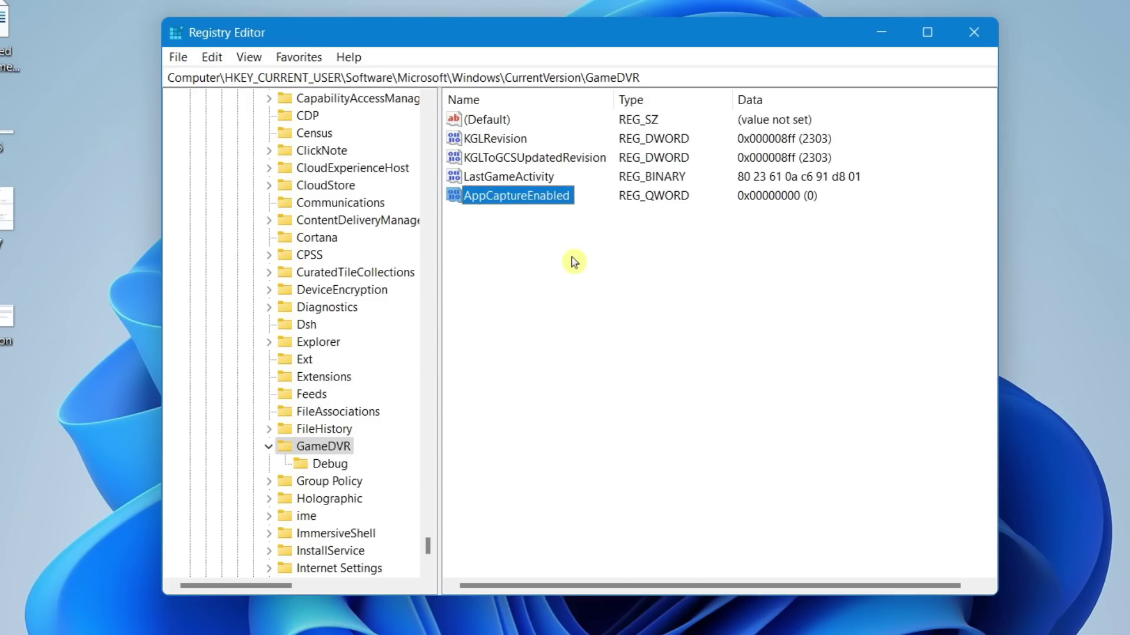
Step: Change AppCaptureEnabled's value data from 0 to 1
double_click(549, 197)
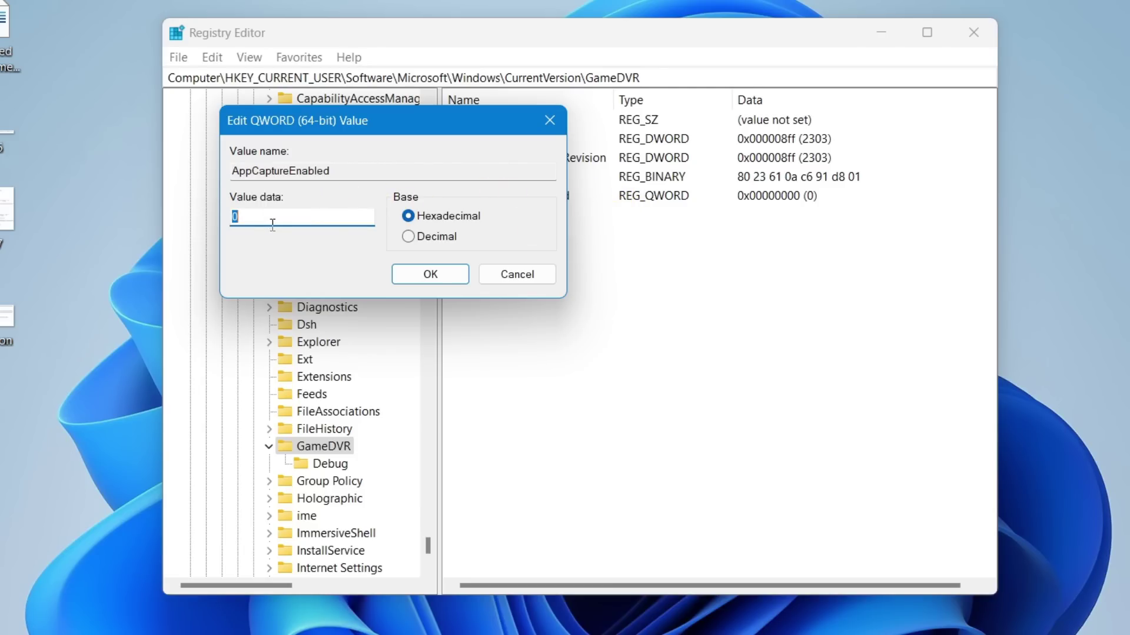
text(1)
click(432, 279)
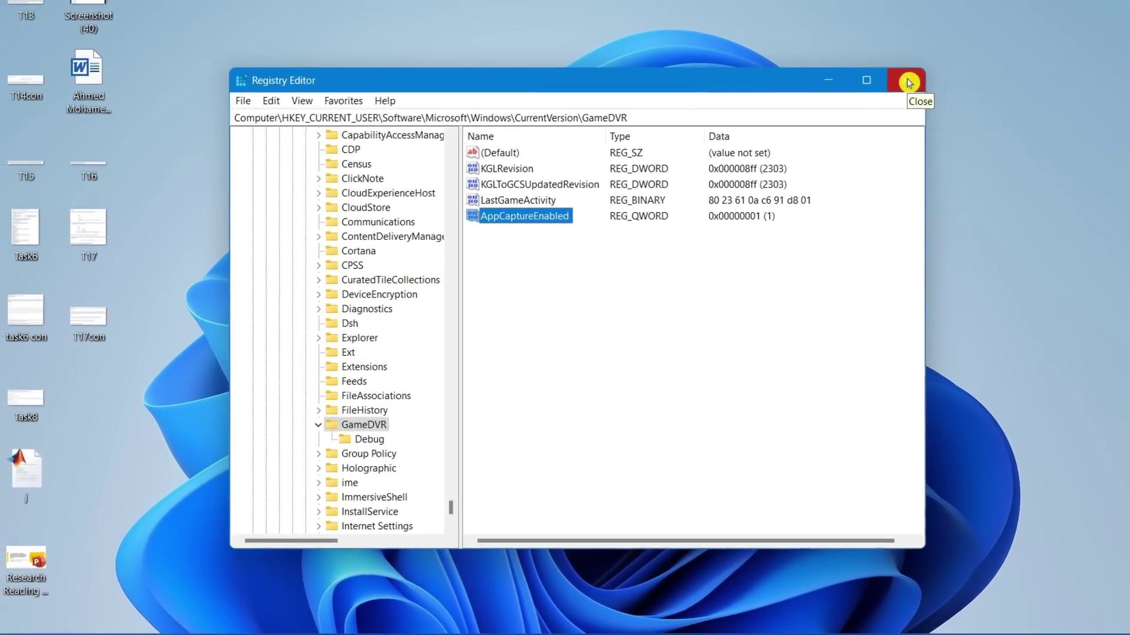
Step: Close the Registry Editor window
click(920, 75)
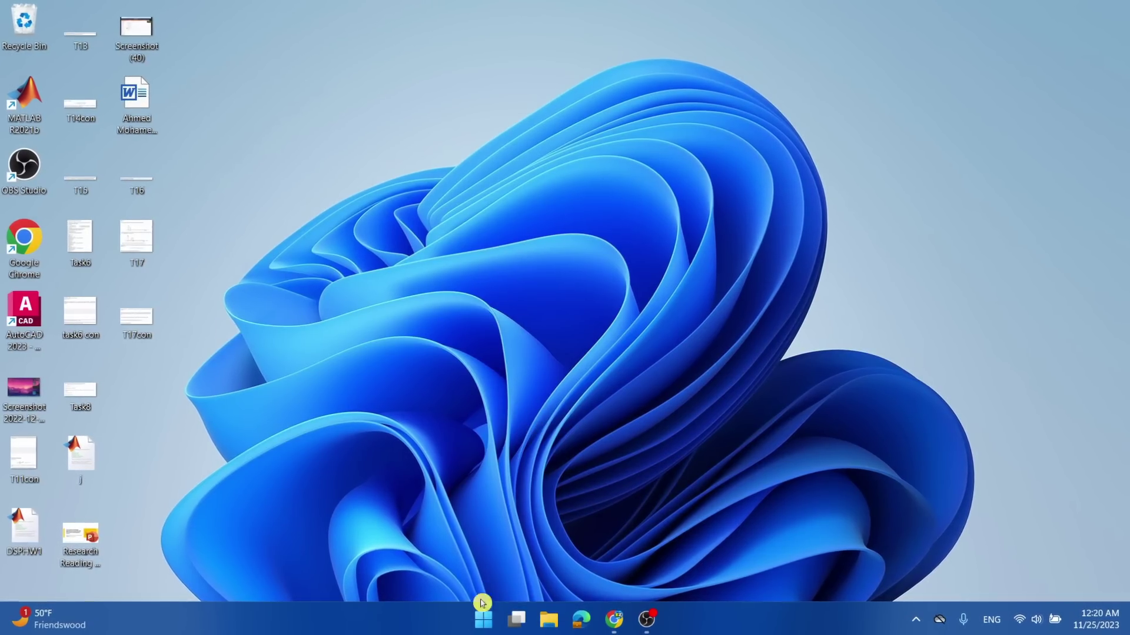
Step: Search the Start menu for cmd and dismiss the account verification notice
click(481, 627)
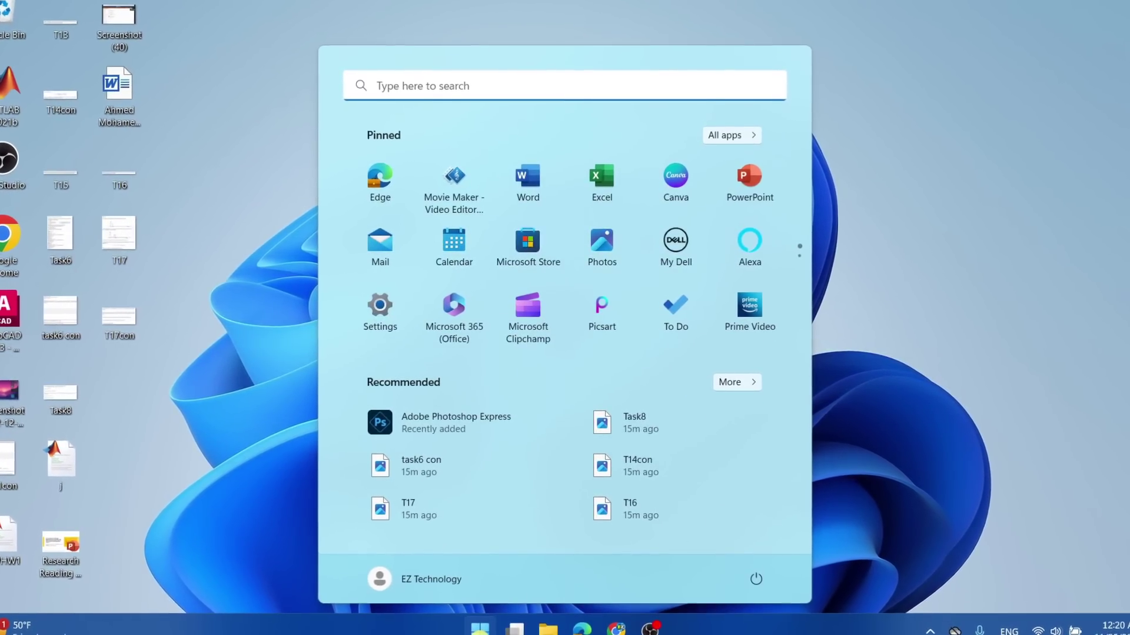
text(cmd)
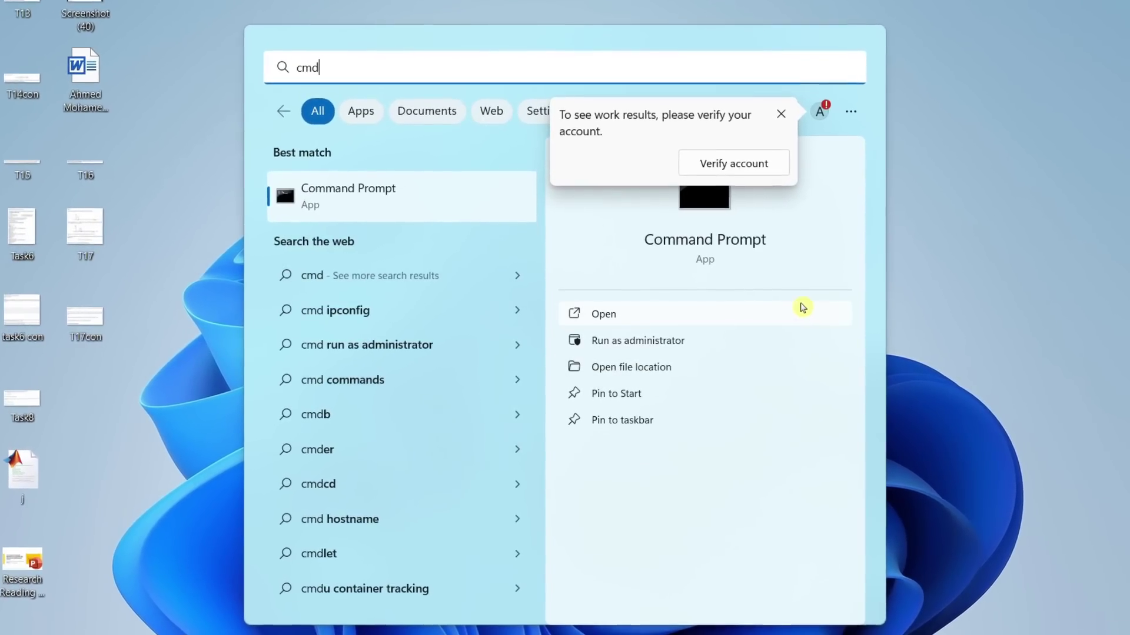
click(786, 109)
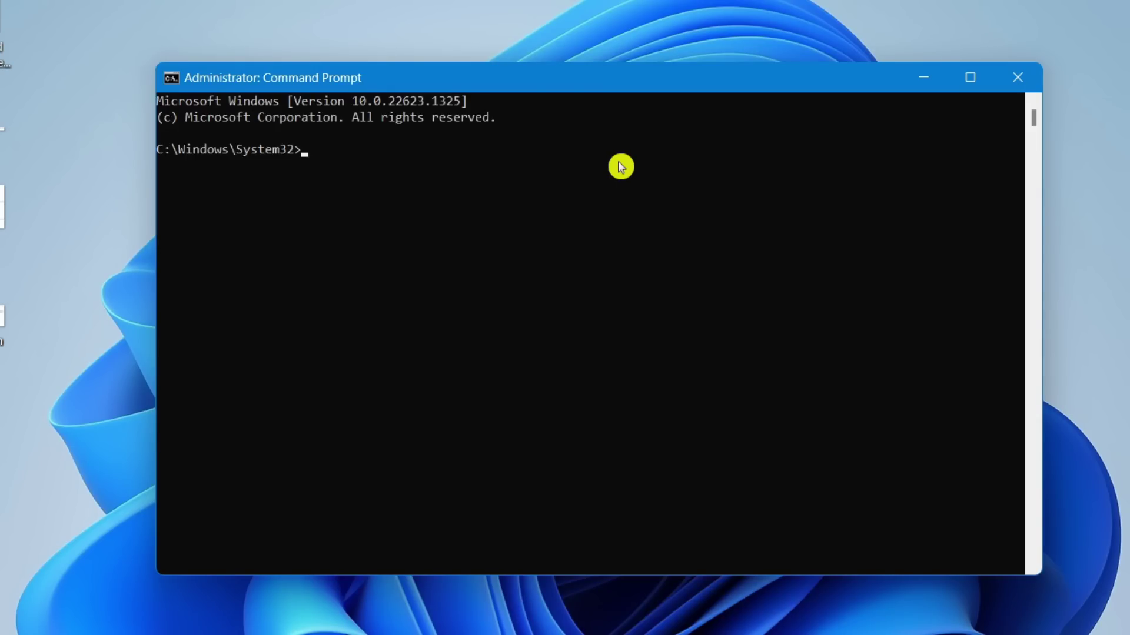
Step: Run prompt and sfc/scanfile on c:\windows\system32\ieframe.dll, then type an sfc verifyfile command
text(prompt)
key(Return)
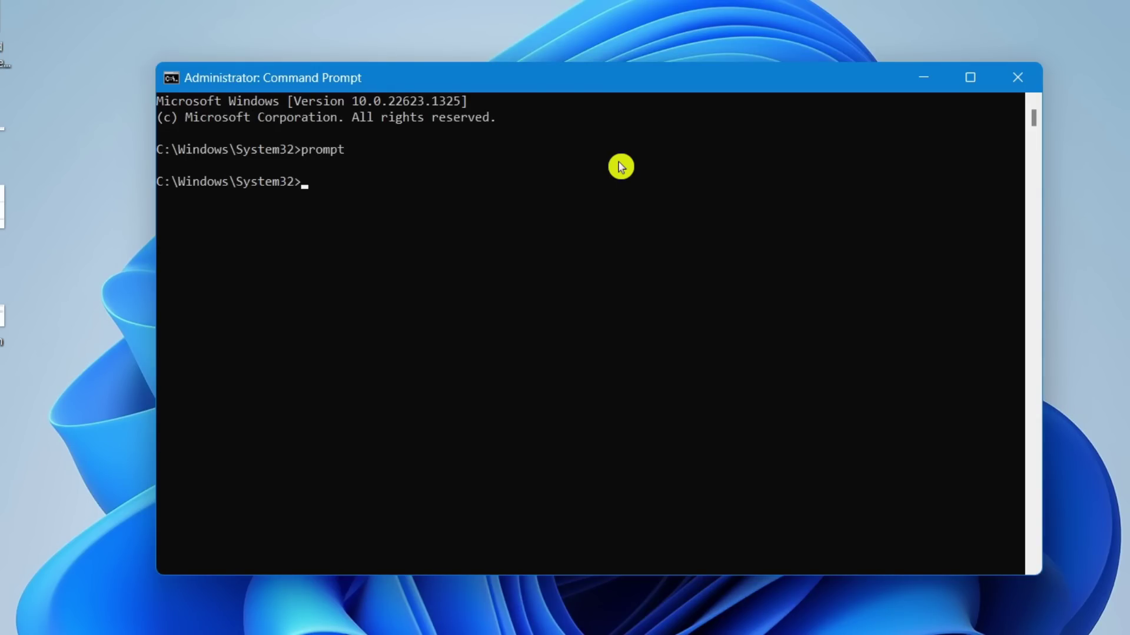
text(sfc/scanfile=c)
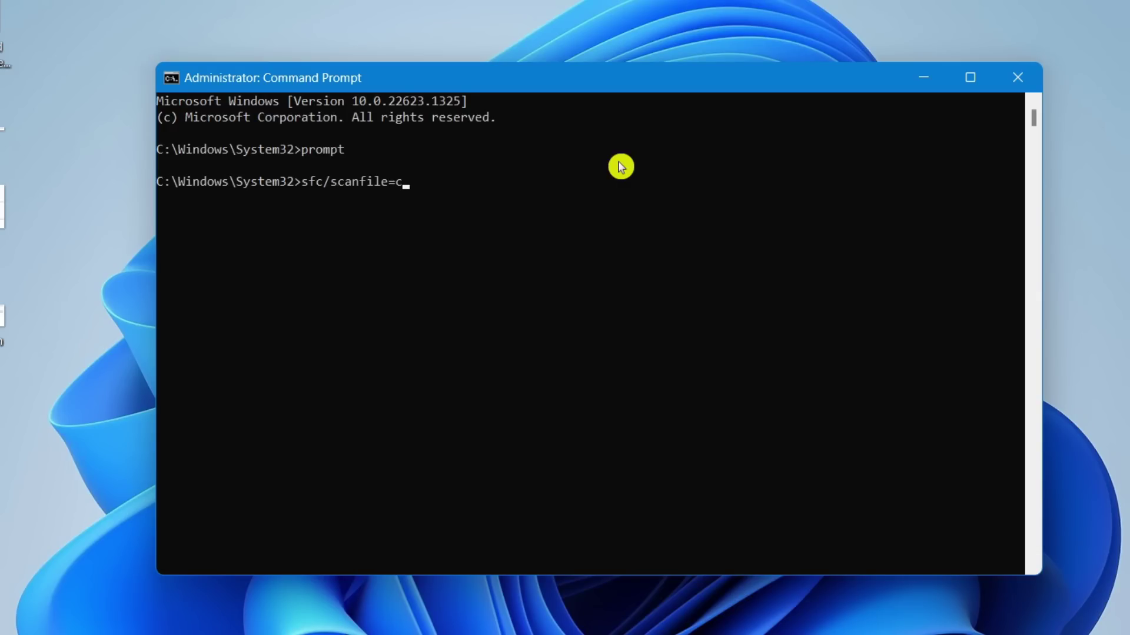
text(:\windows\system32\)
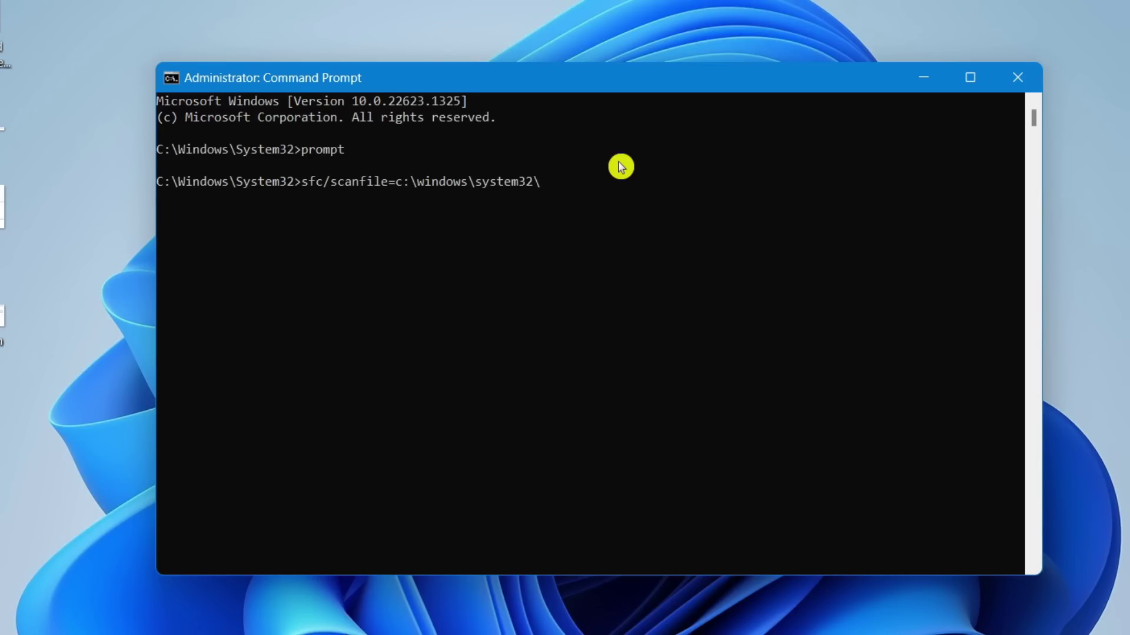
text(ieframe.dll)
key(Return)
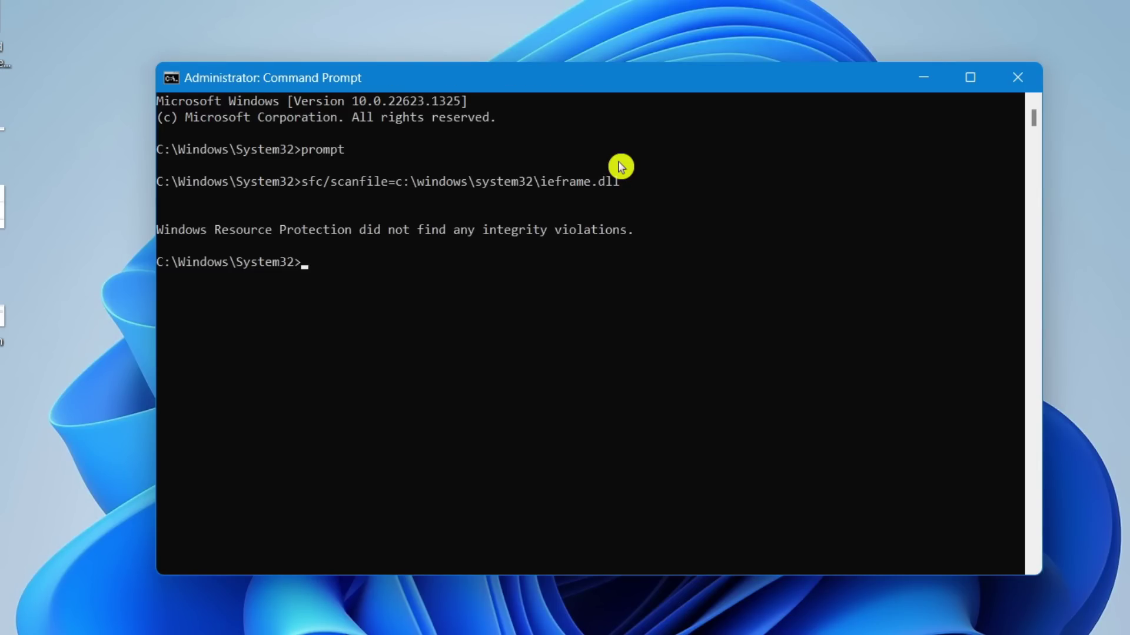
text(sfc/v)
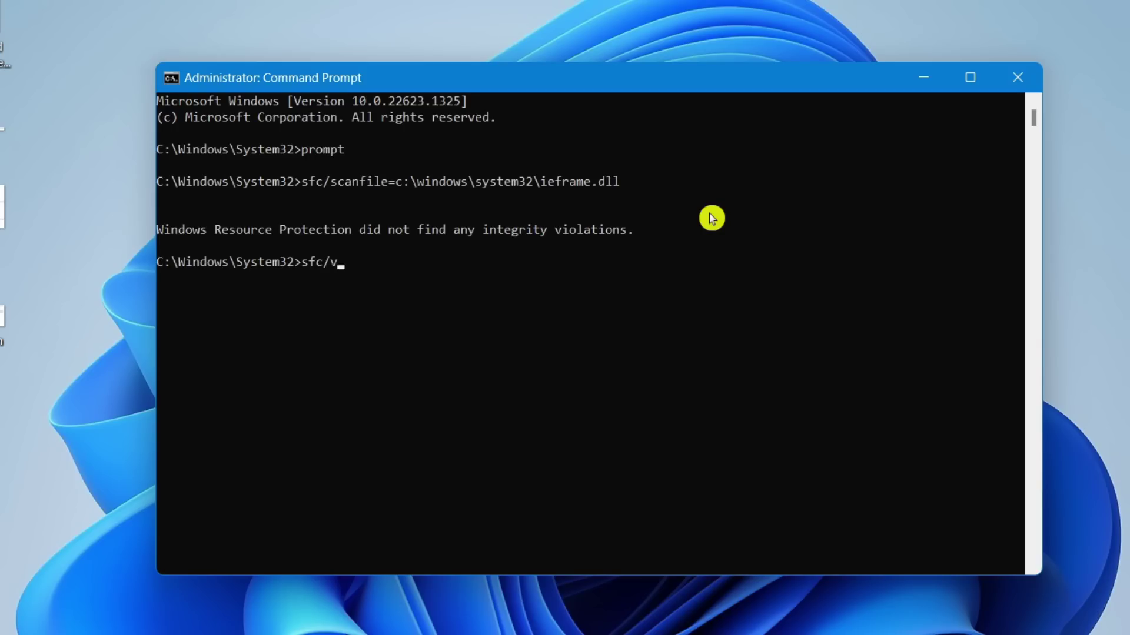
text(erfyfile=c:\windows\system3)
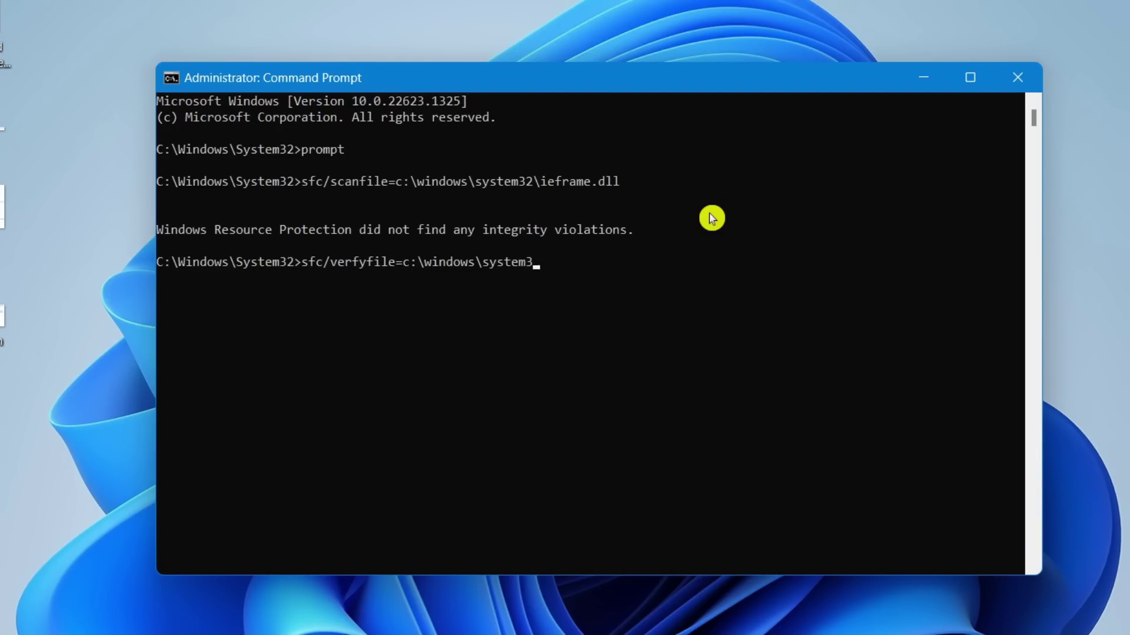
text(2\ieframe.dll assoc sfc)
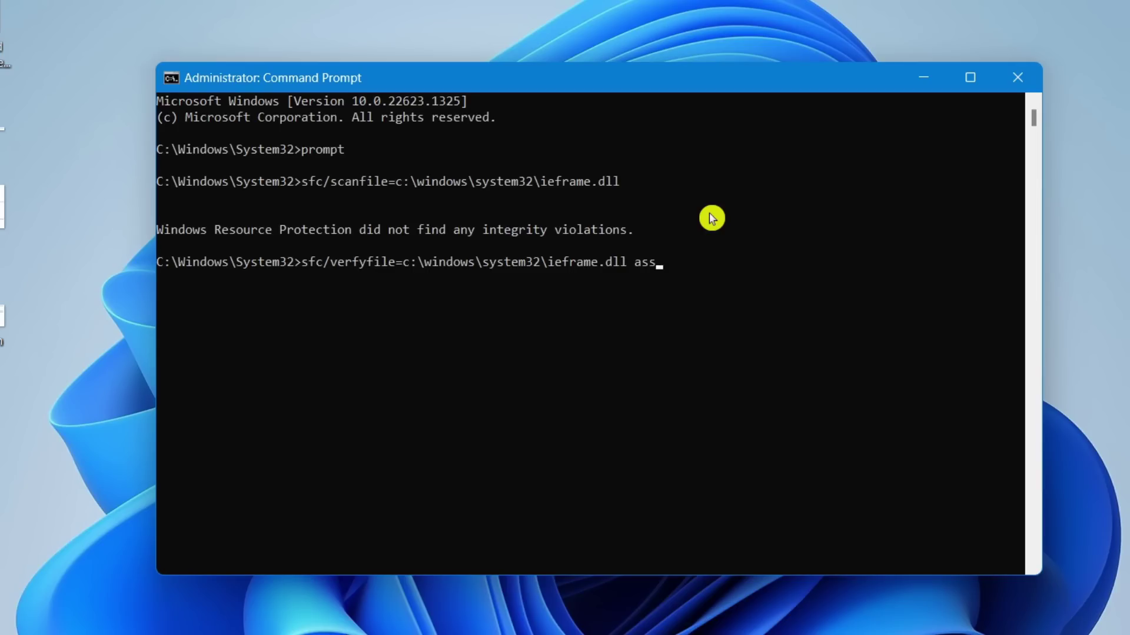
text( /scannow)
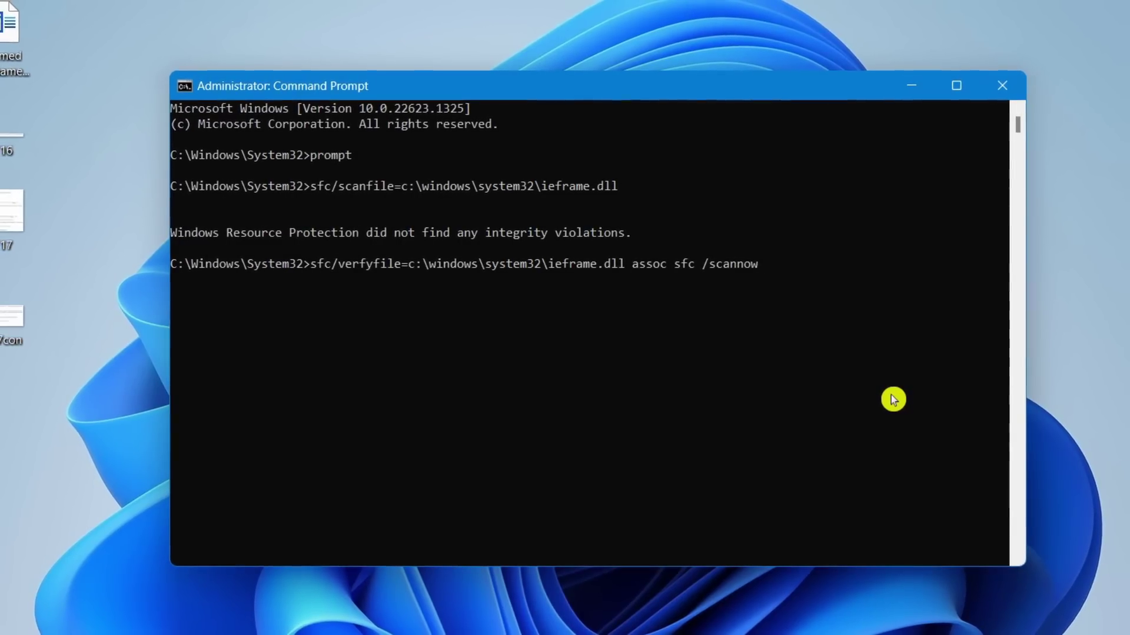
Step: Run the combined sfc /verifyfile and sfc /scannow command, which shows sfc's usage help
key(Return)
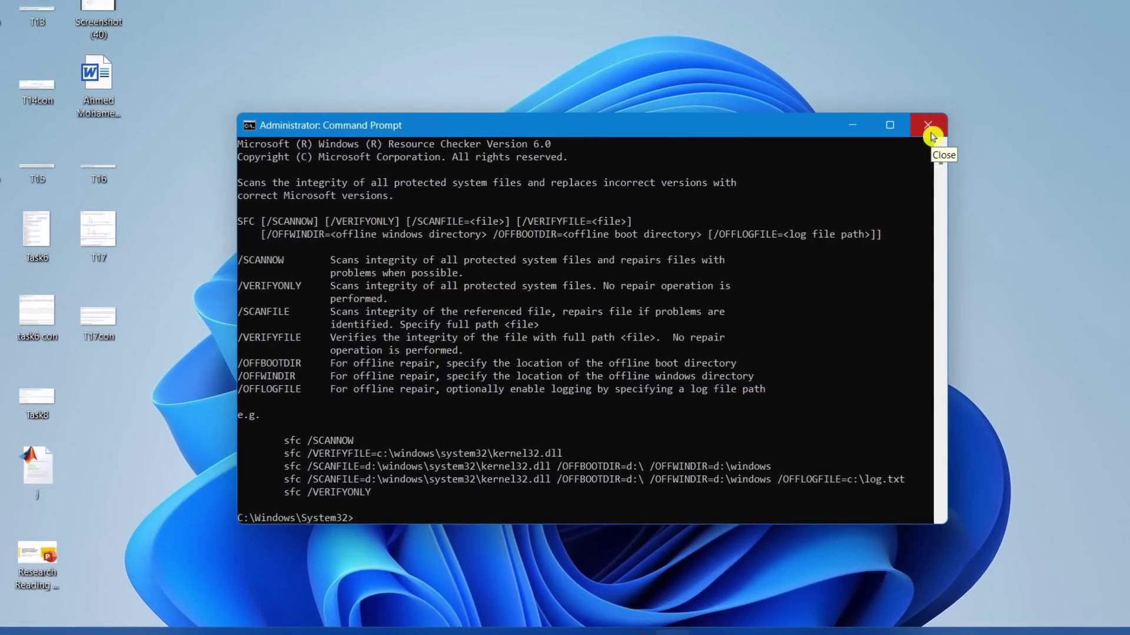
Step: Close the Administrator Command Prompt window to return to the desktop
click(930, 137)
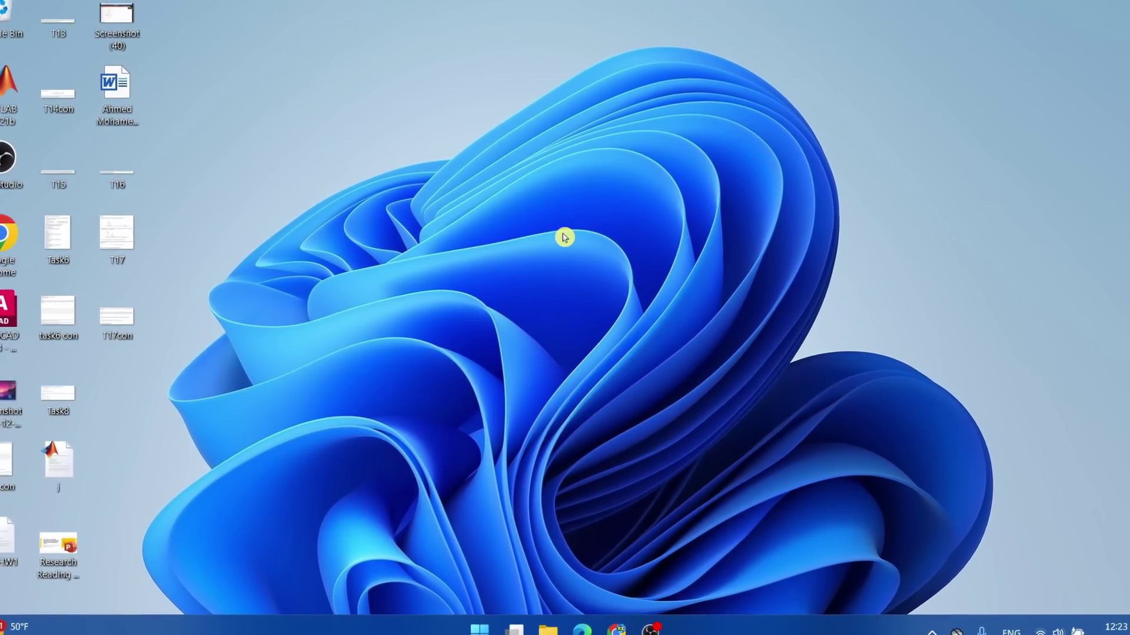